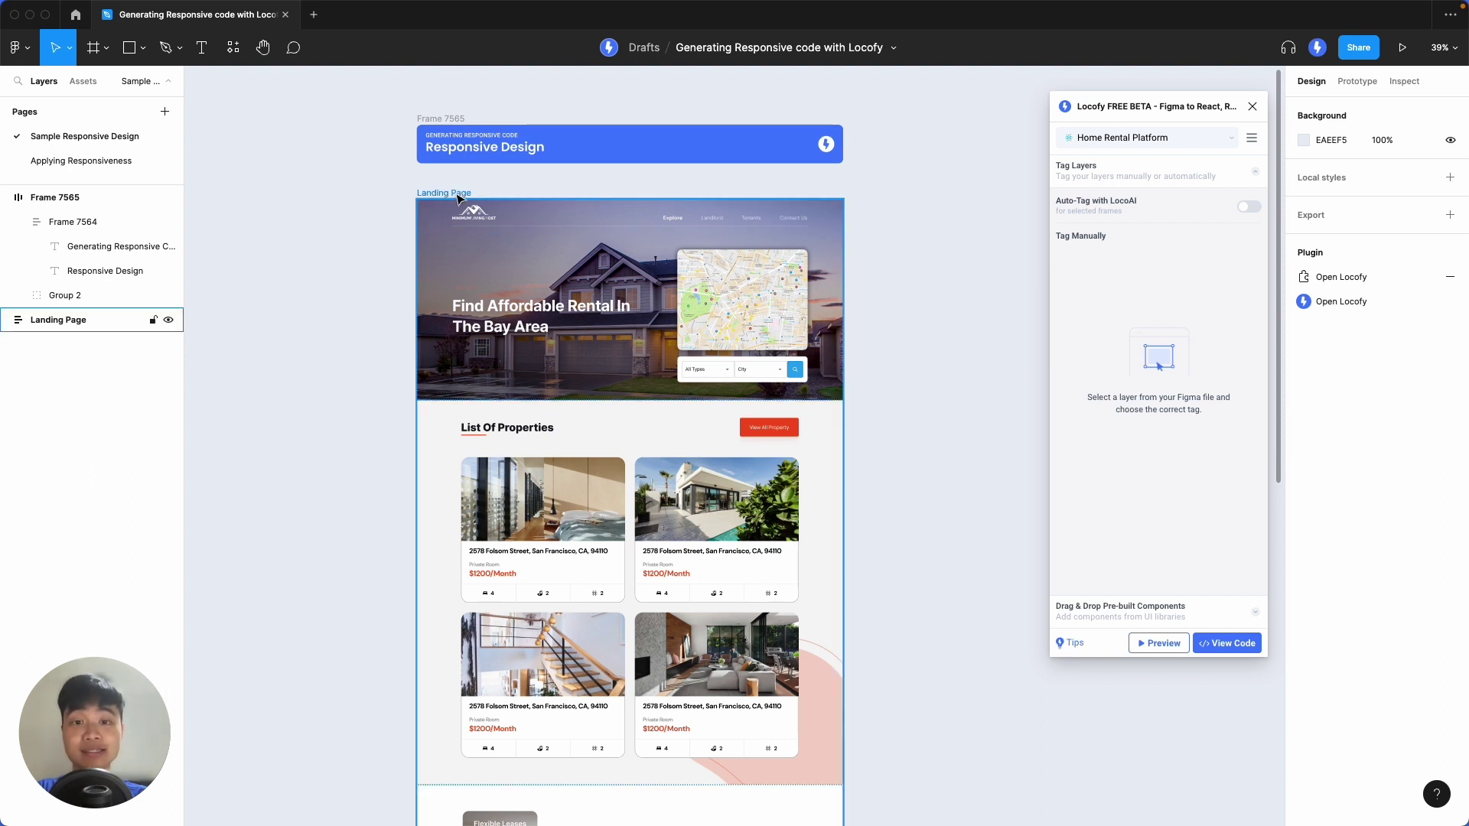
# Step: Select the Landing Page frame and show it in Locofy's responsive preview at 1440 width
pyautogui.click(458, 198)
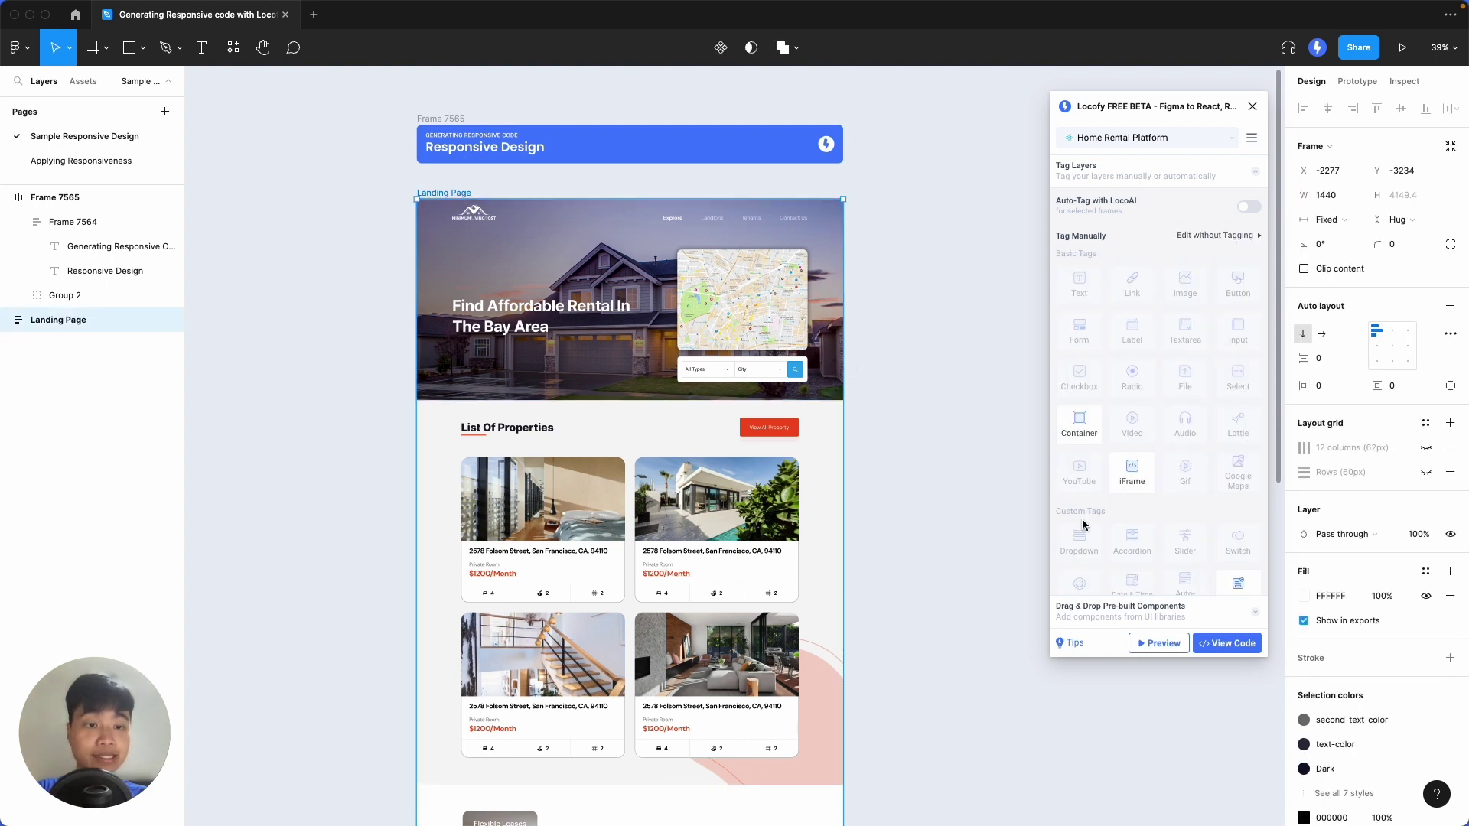
pyautogui.click(1158, 641)
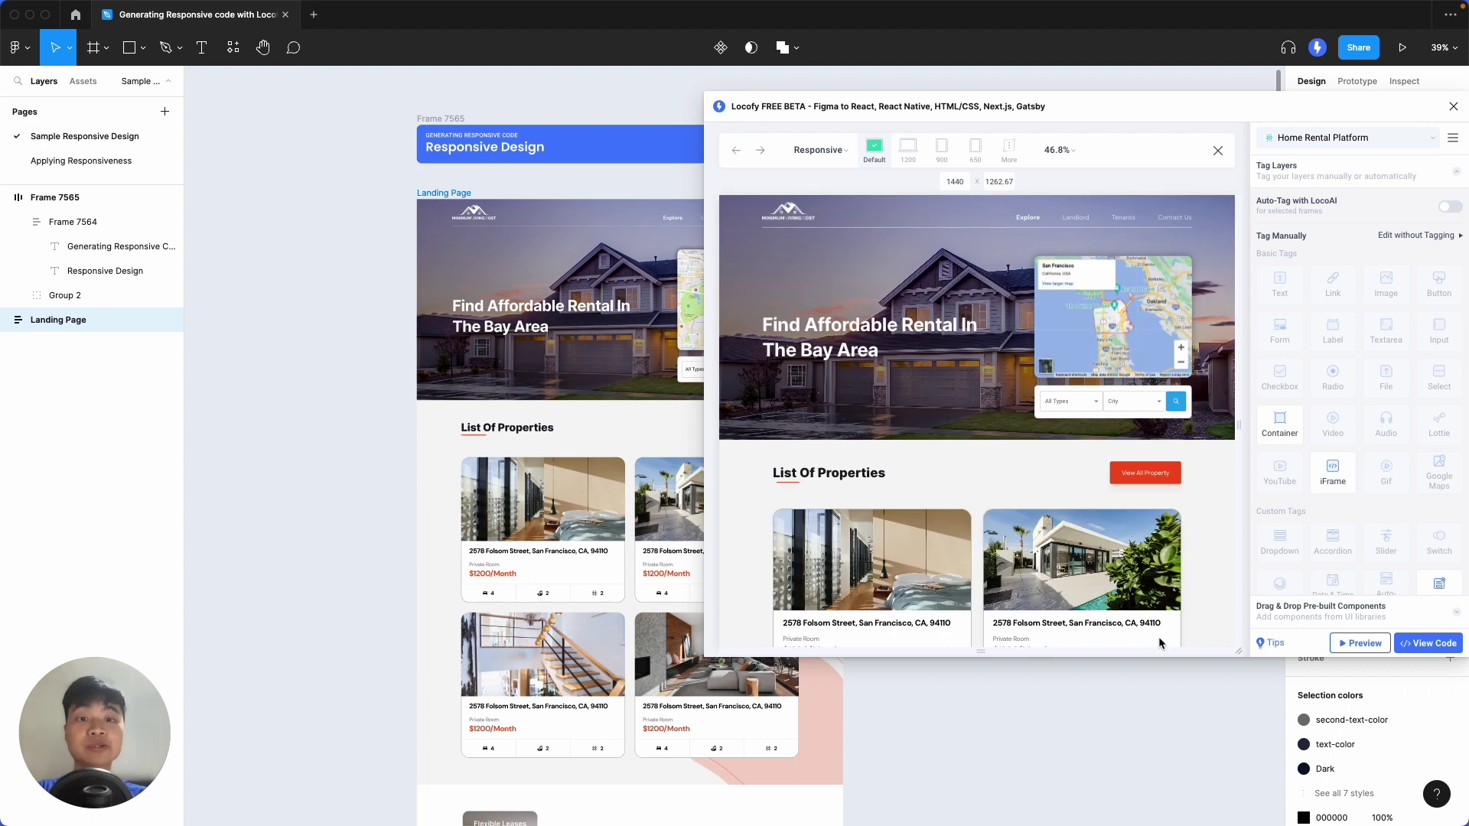
pyautogui.scroll(-1, 1197, 616)
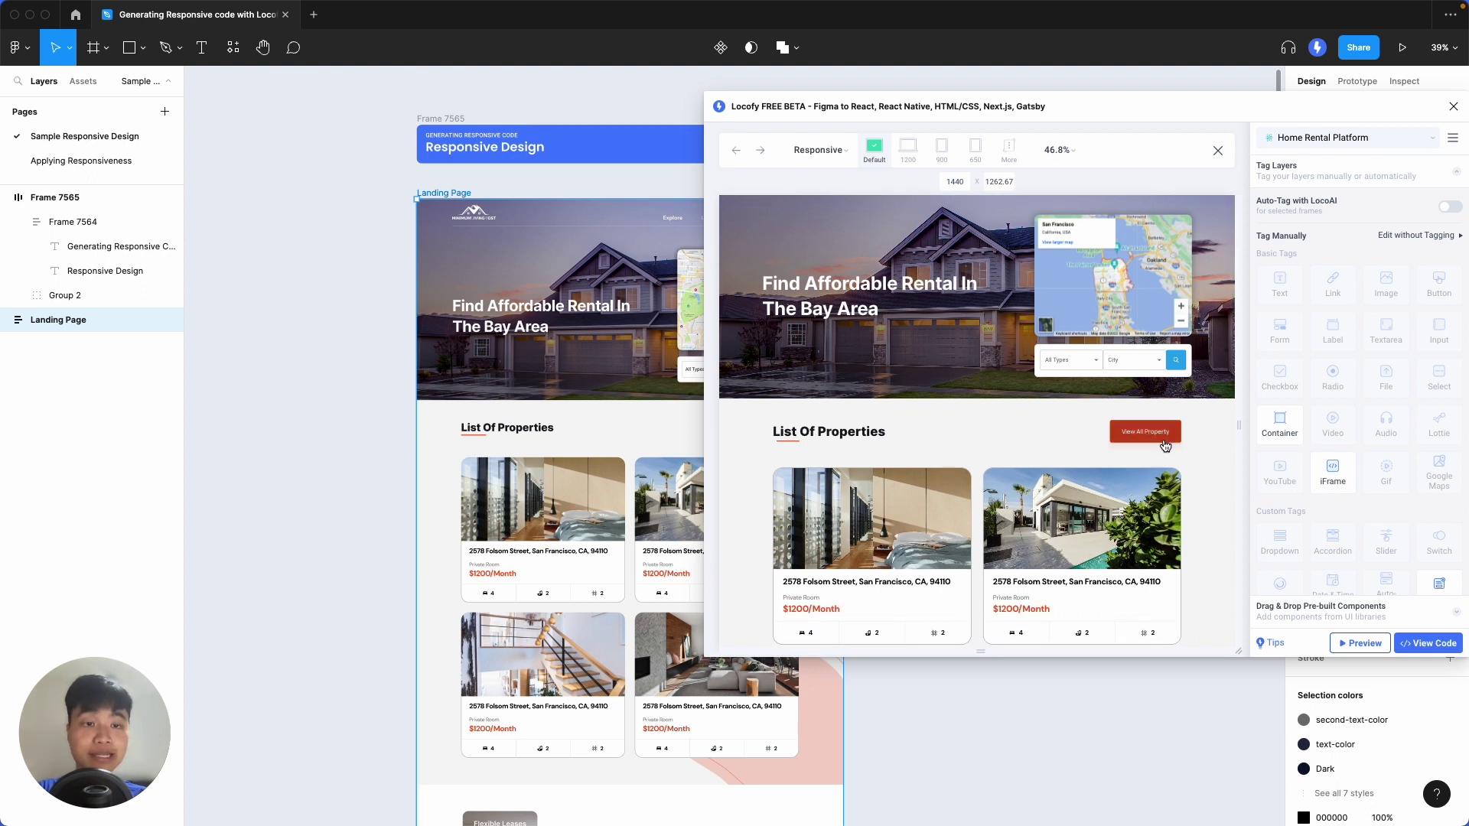
pyautogui.scroll(-5, 1182, 502)
pyautogui.scroll(-15, 1181, 497)
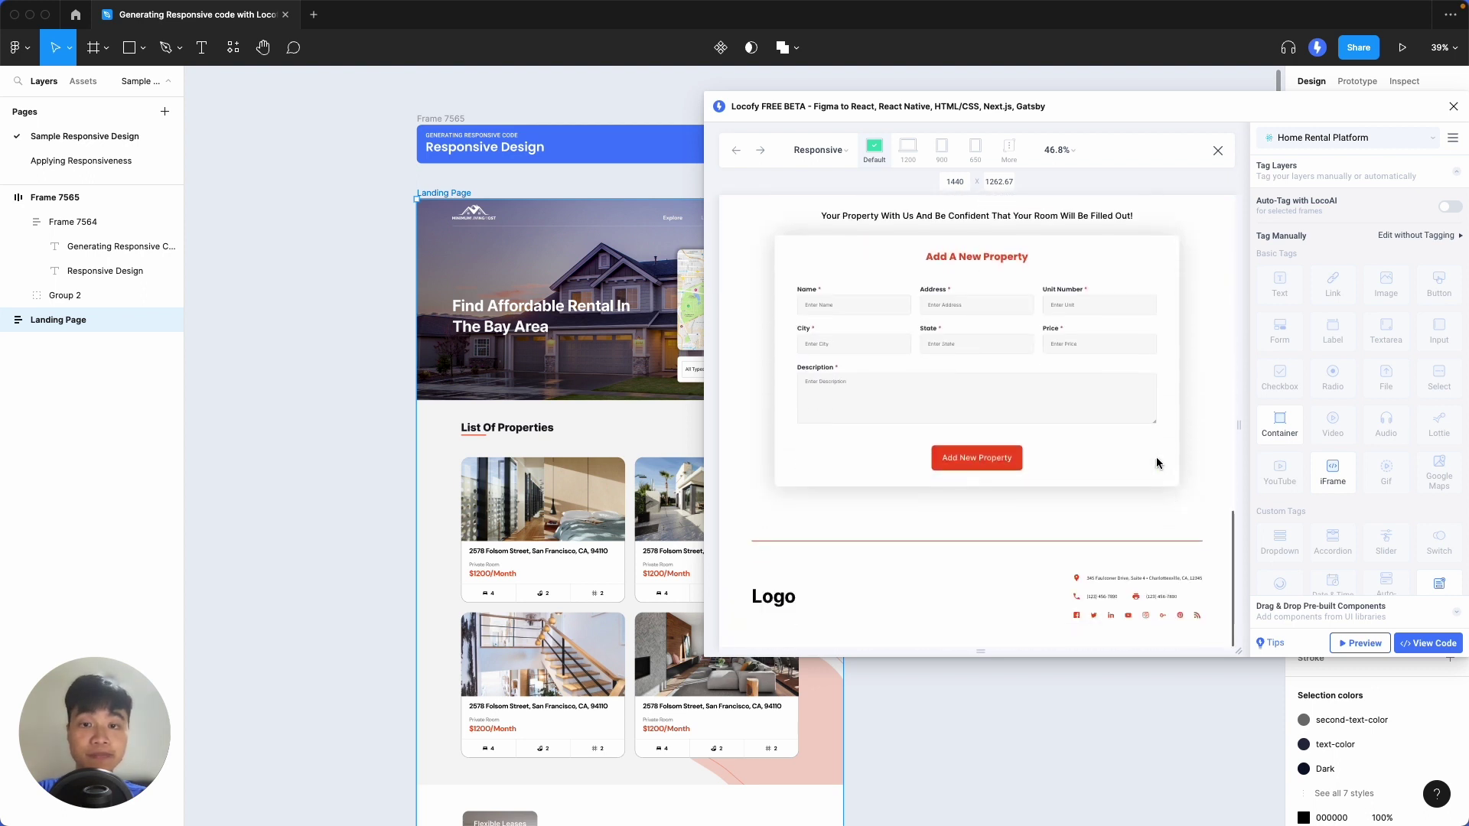
pyautogui.click(1094, 303)
pyautogui.write('1')
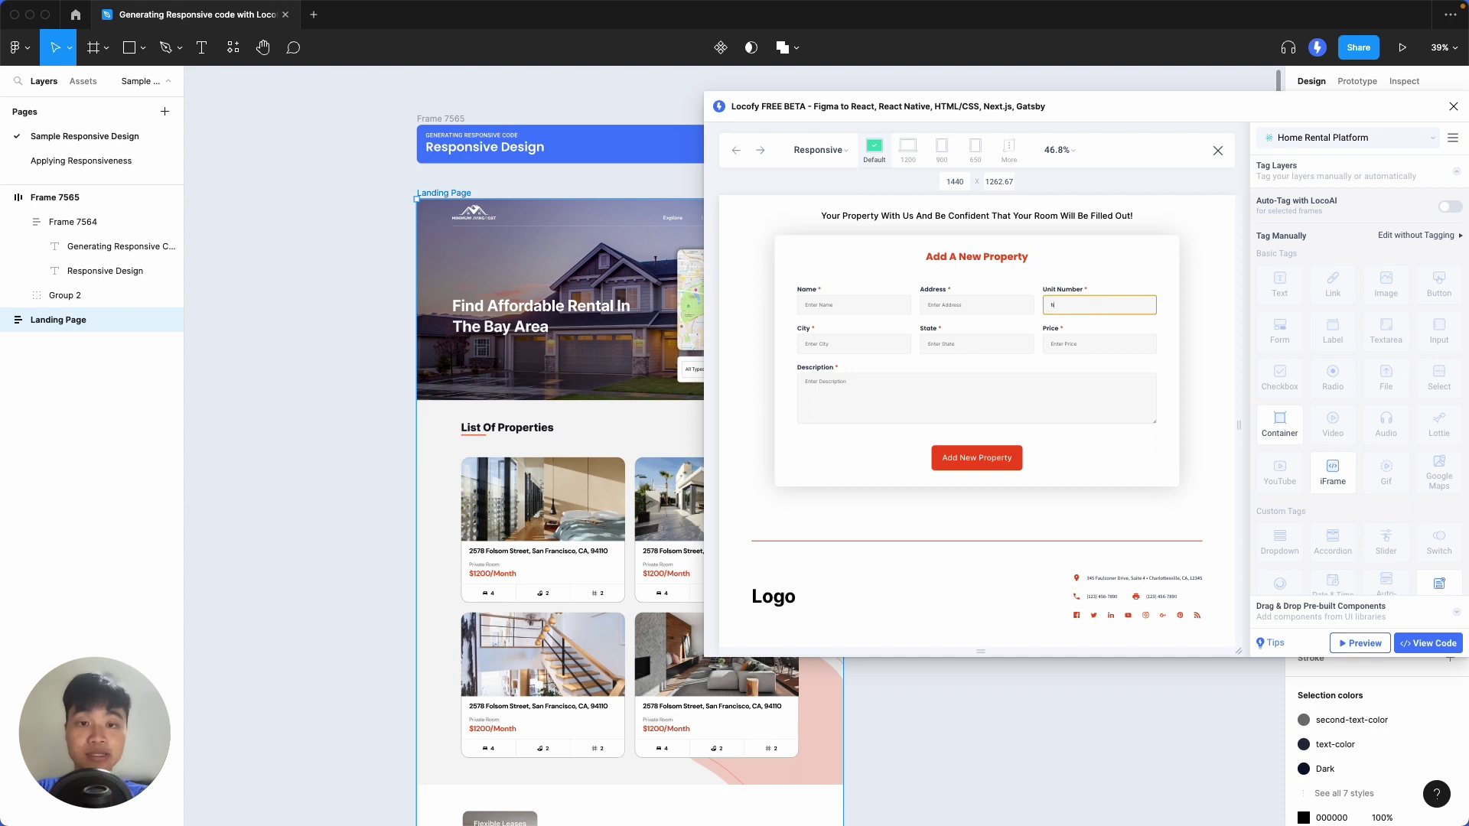
pyautogui.scroll(7, 1213, 323)
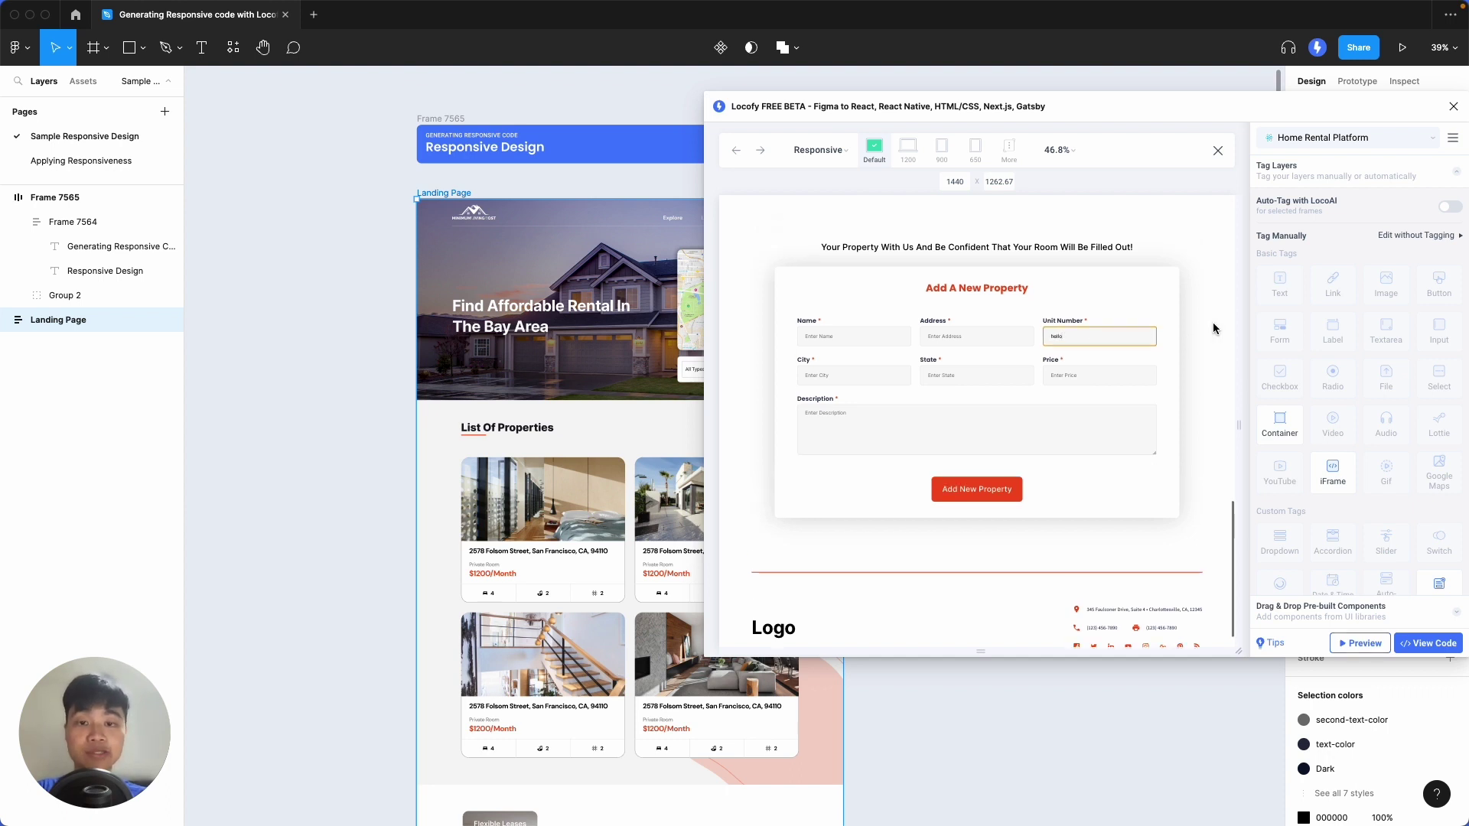
pyautogui.scroll(10, 1213, 323)
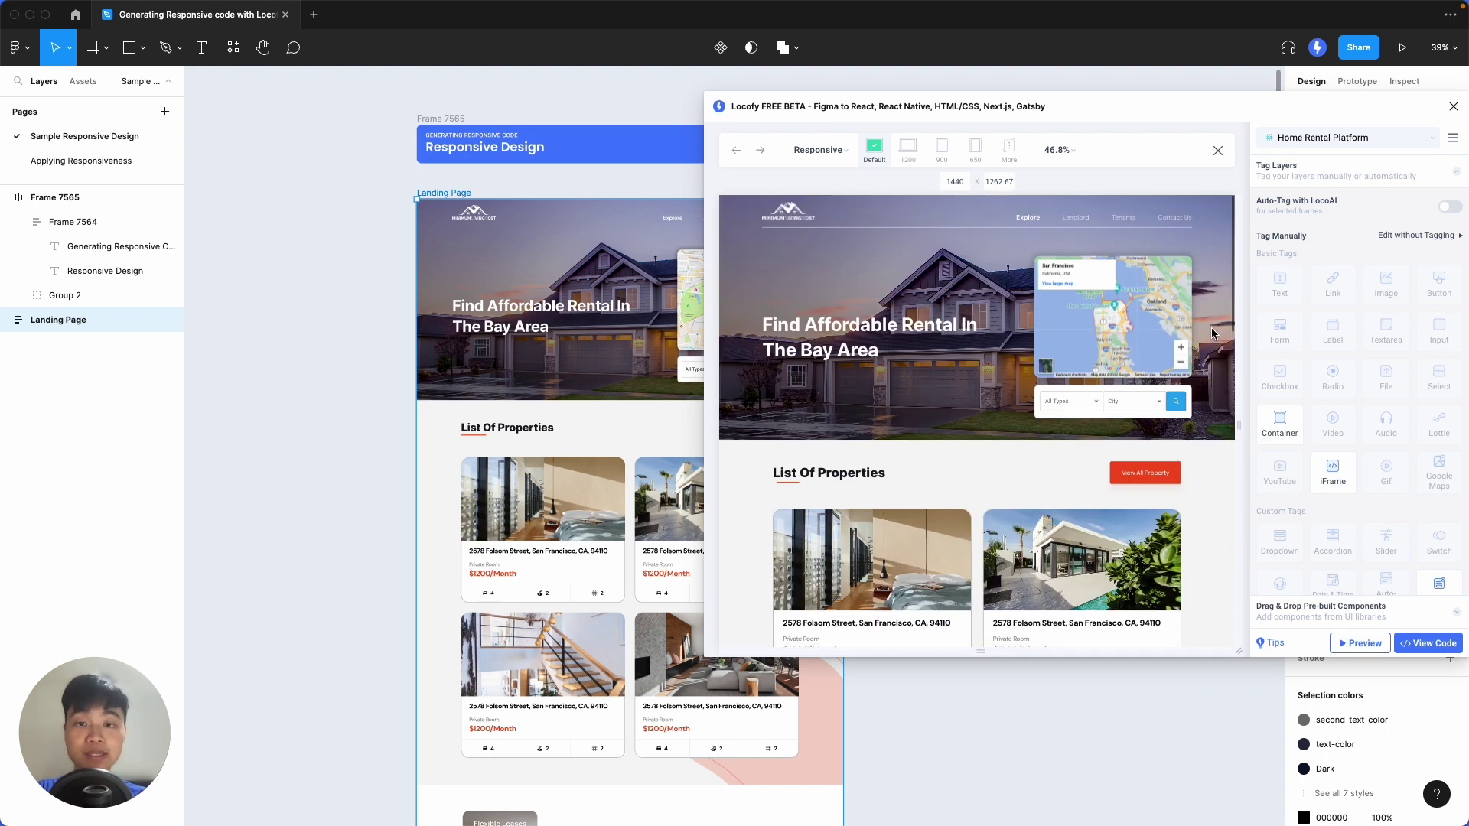
pyautogui.click(1155, 406)
pyautogui.click(1210, 422)
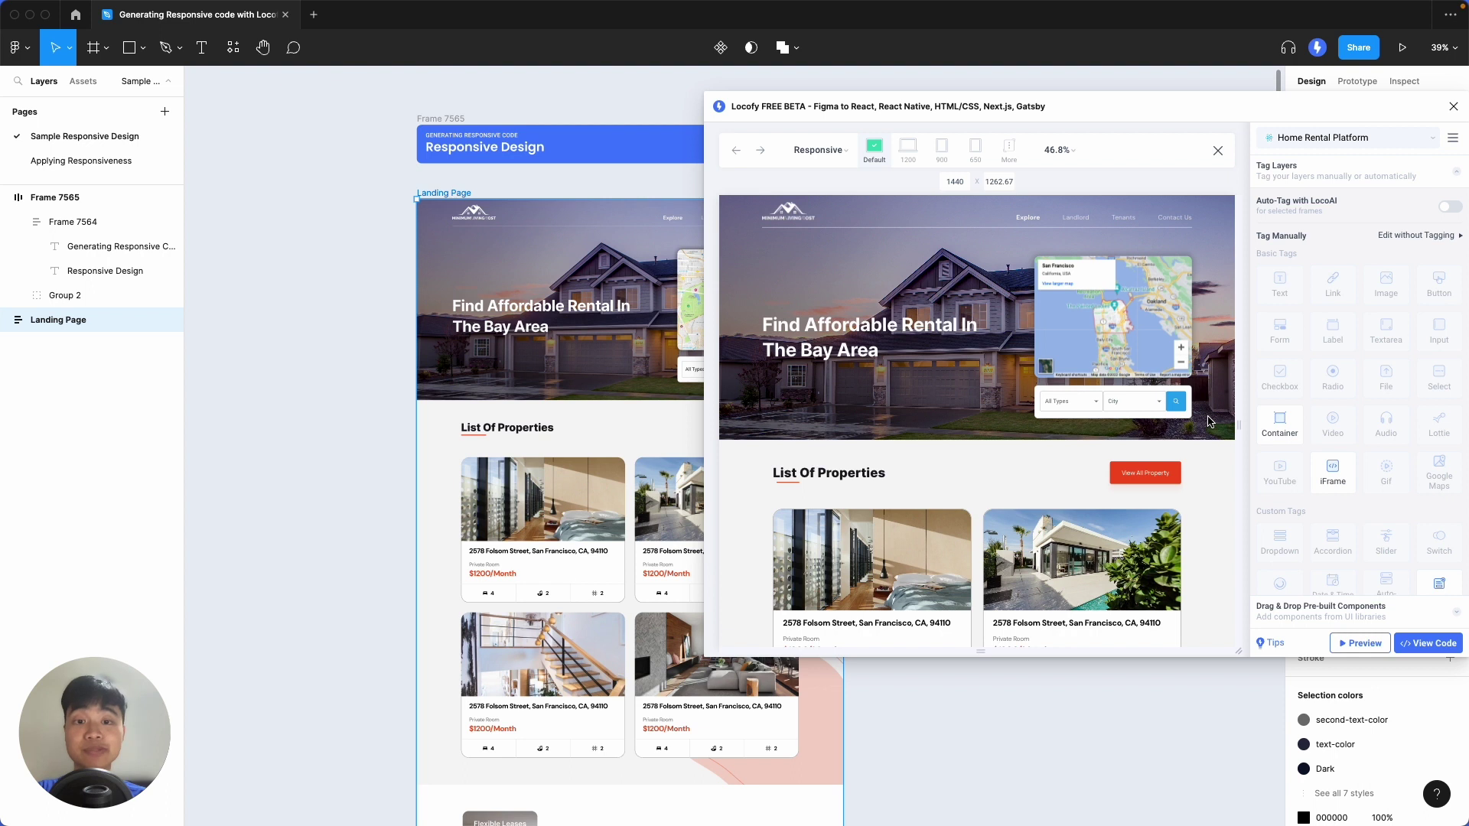
# Step: Test the preview at widths from 1196 down to about 600, then close it
pyautogui.moveTo(1238, 424)
pyautogui.mouseDown()
pyautogui.moveTo(1191, 433)
pyautogui.moveTo(1250, 434)
pyautogui.mouseUp()
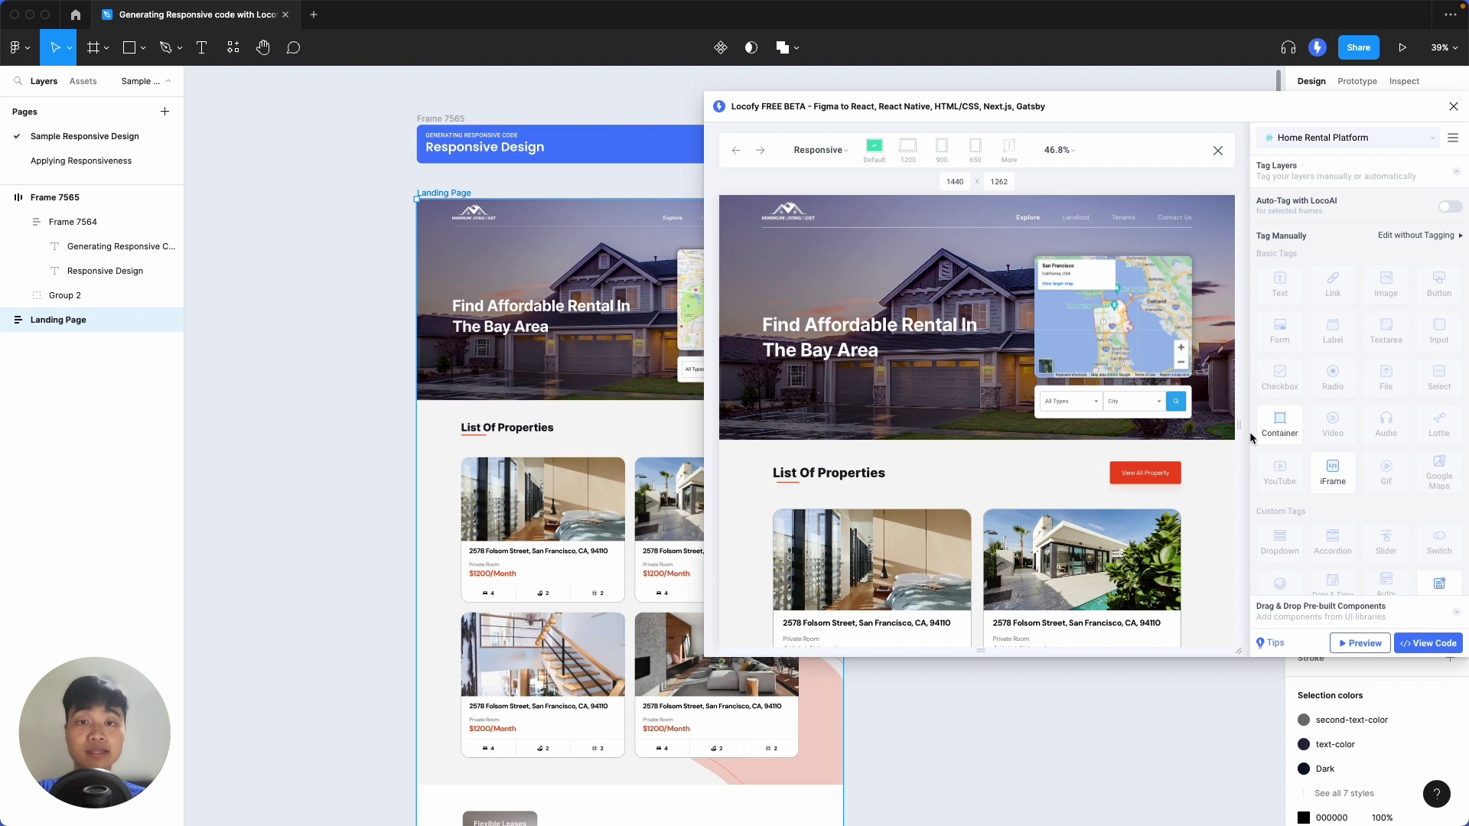
pyautogui.moveTo(1241, 430); pyautogui.dragTo(1137, 435)
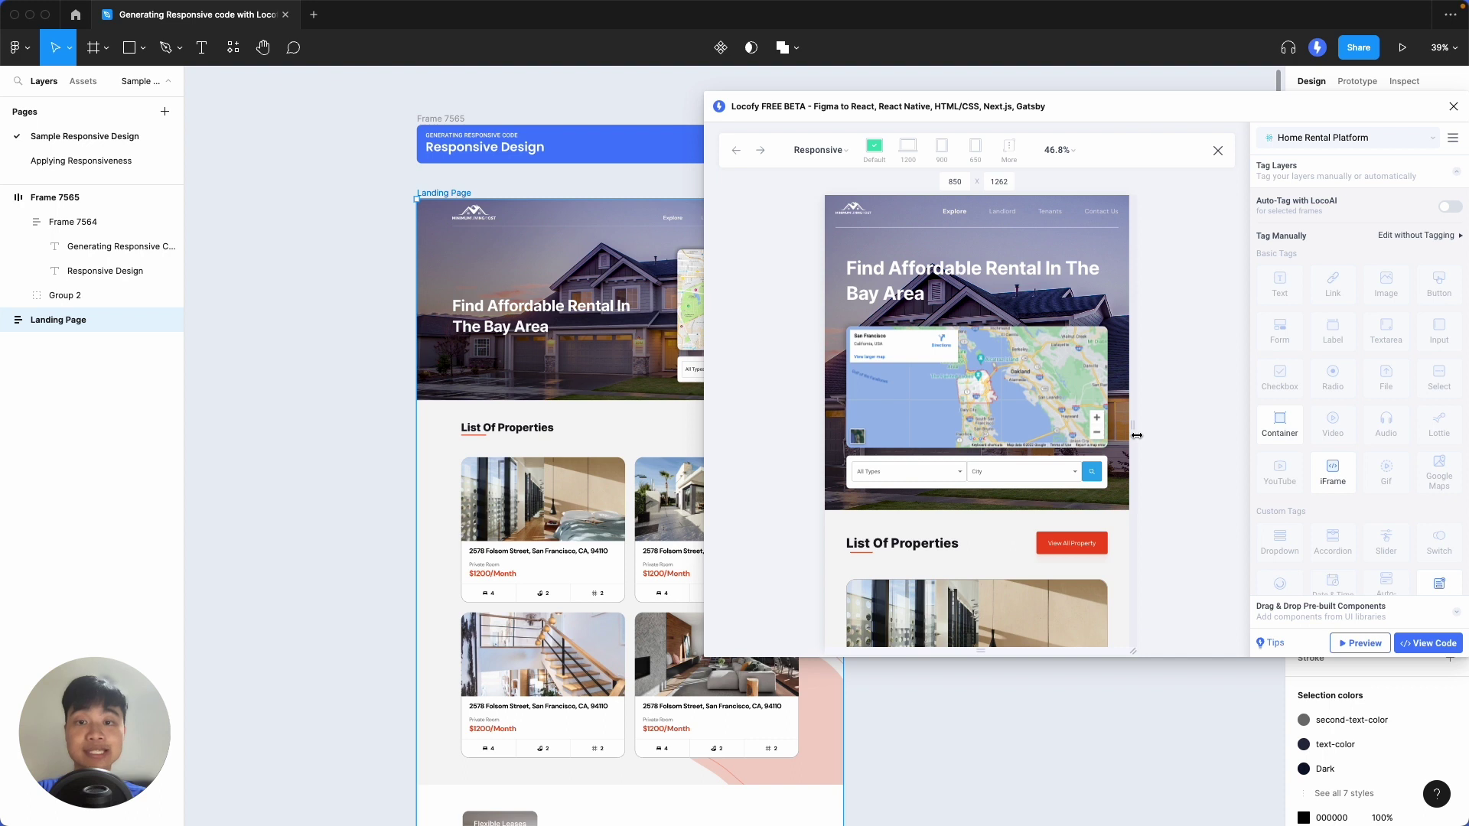
pyautogui.moveTo(1136, 435); pyautogui.dragTo(1098, 453)
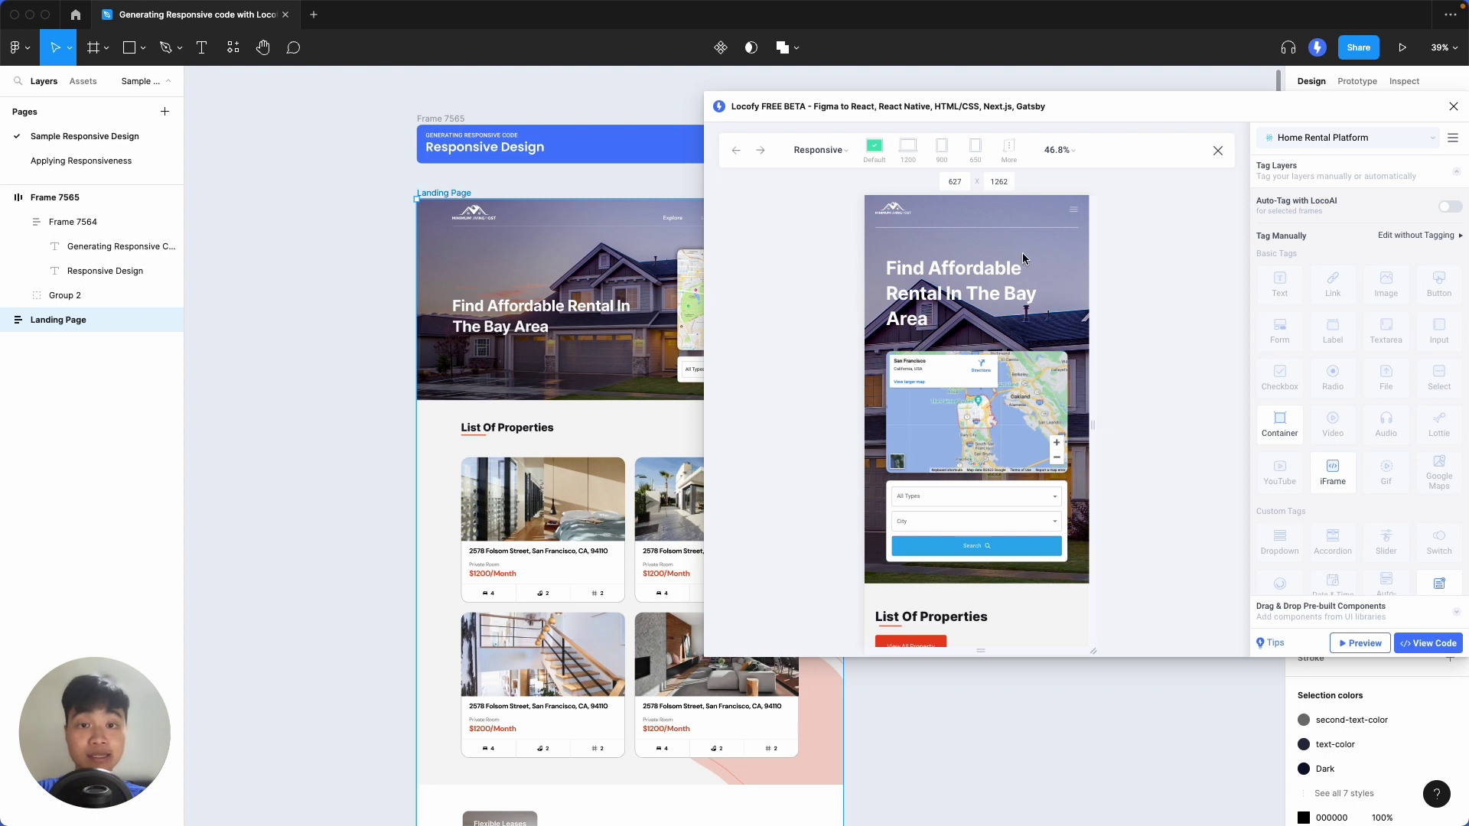
pyautogui.moveTo(1092, 244); pyautogui.dragTo(1096, 250)
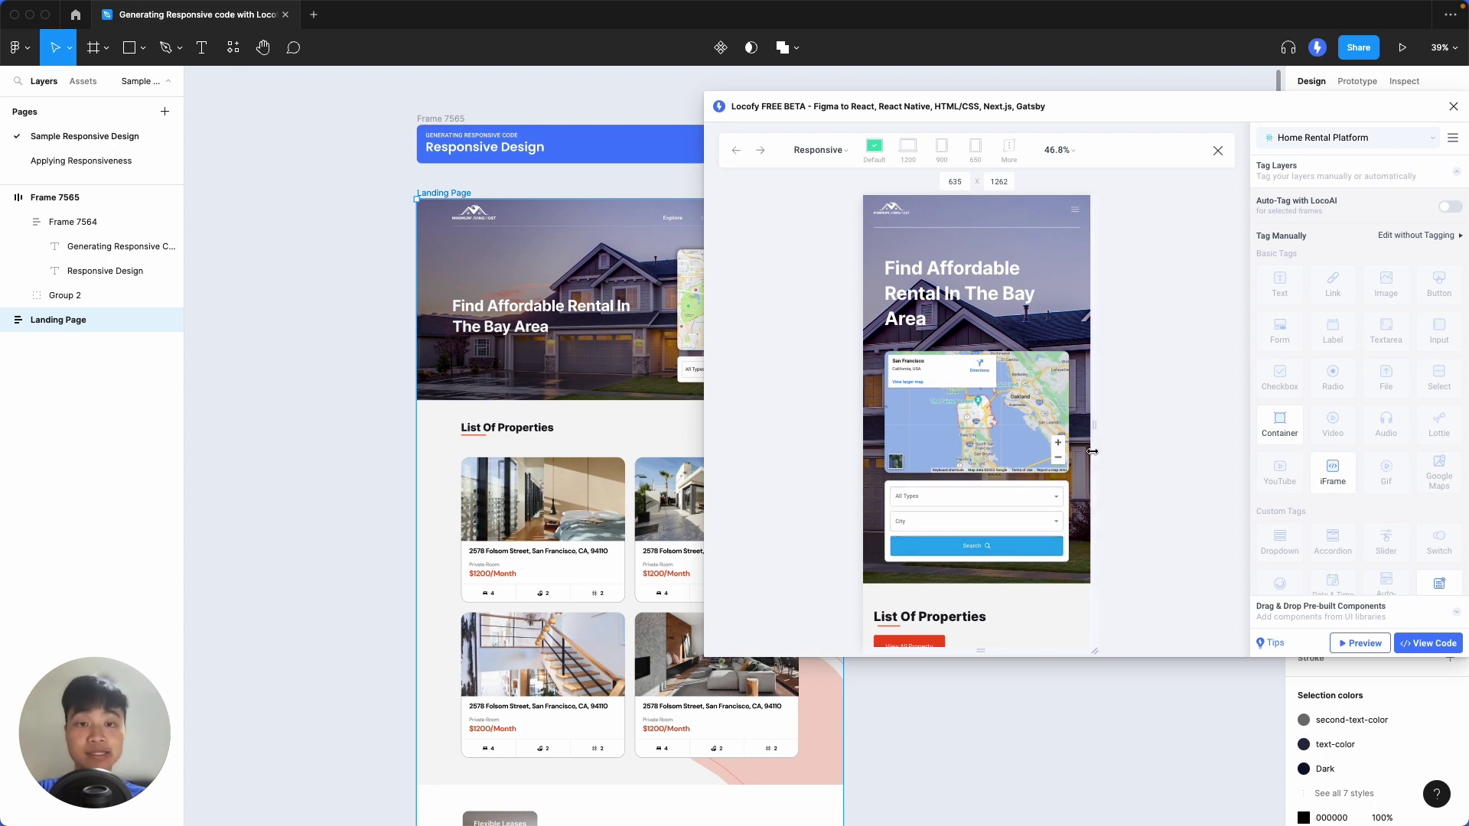
pyautogui.moveTo(1098, 430); pyautogui.dragTo(1093, 436)
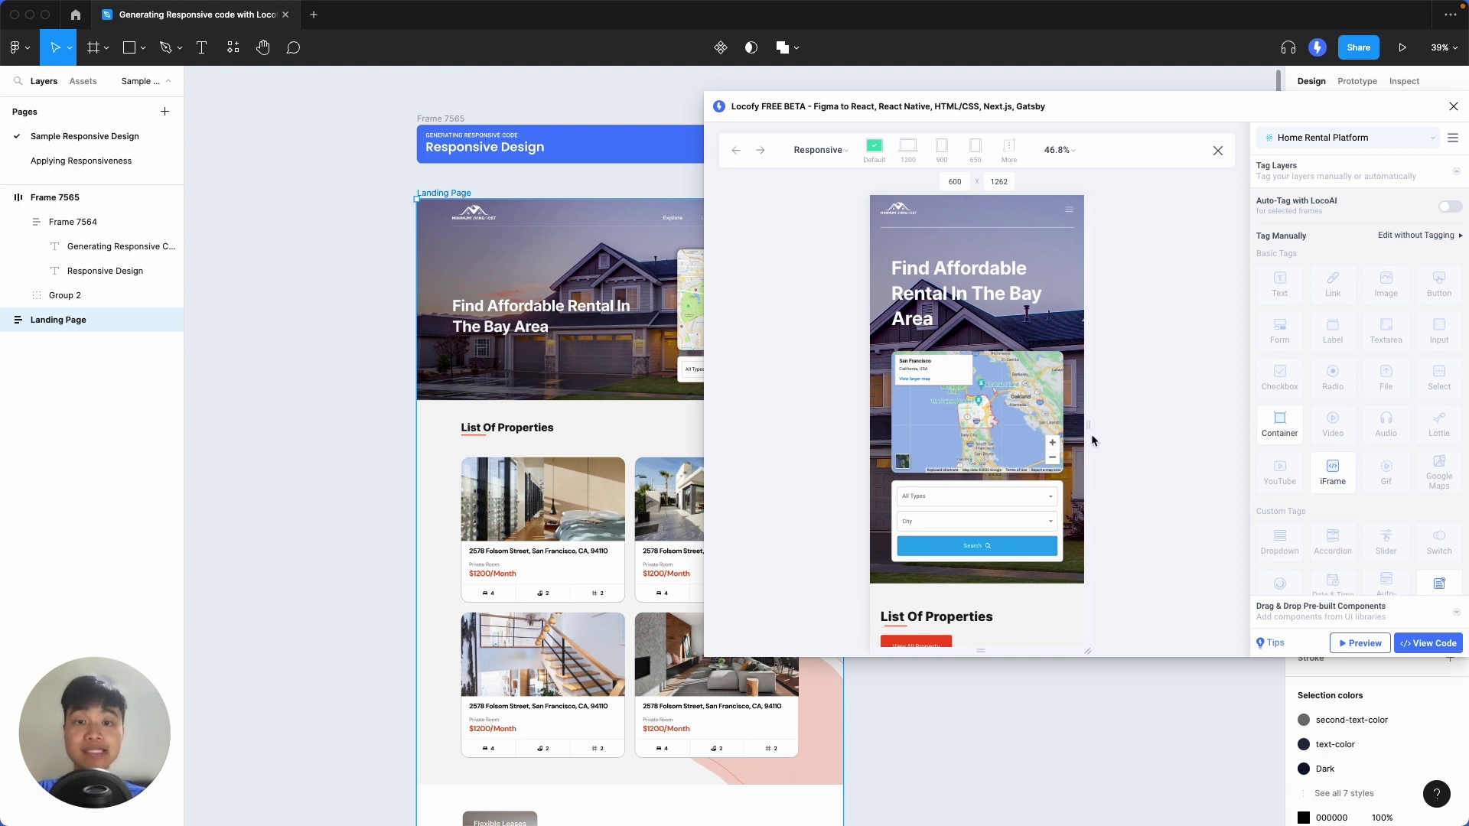
pyautogui.click(1218, 150)
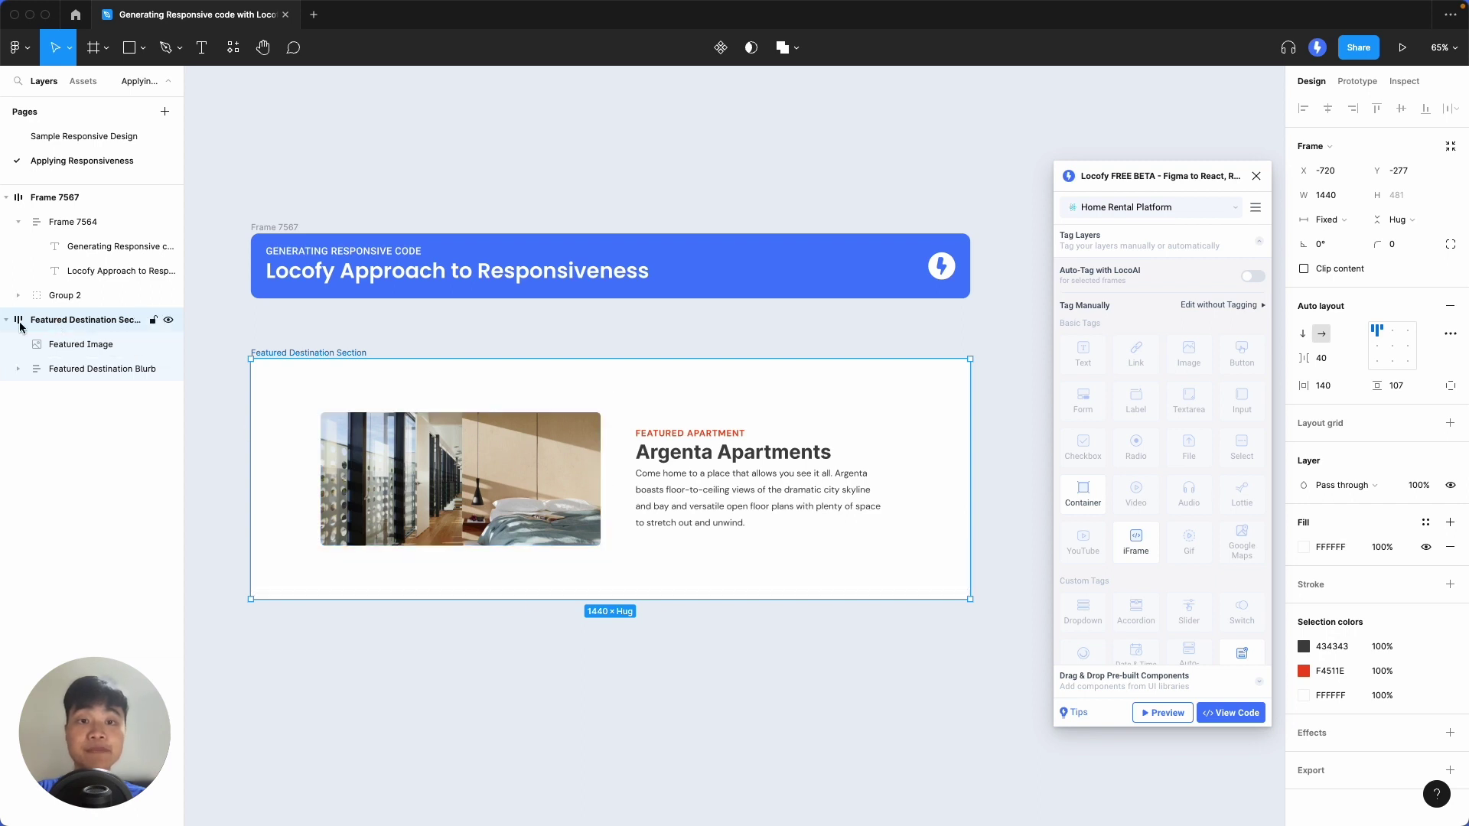
pyautogui.click(419, 490)
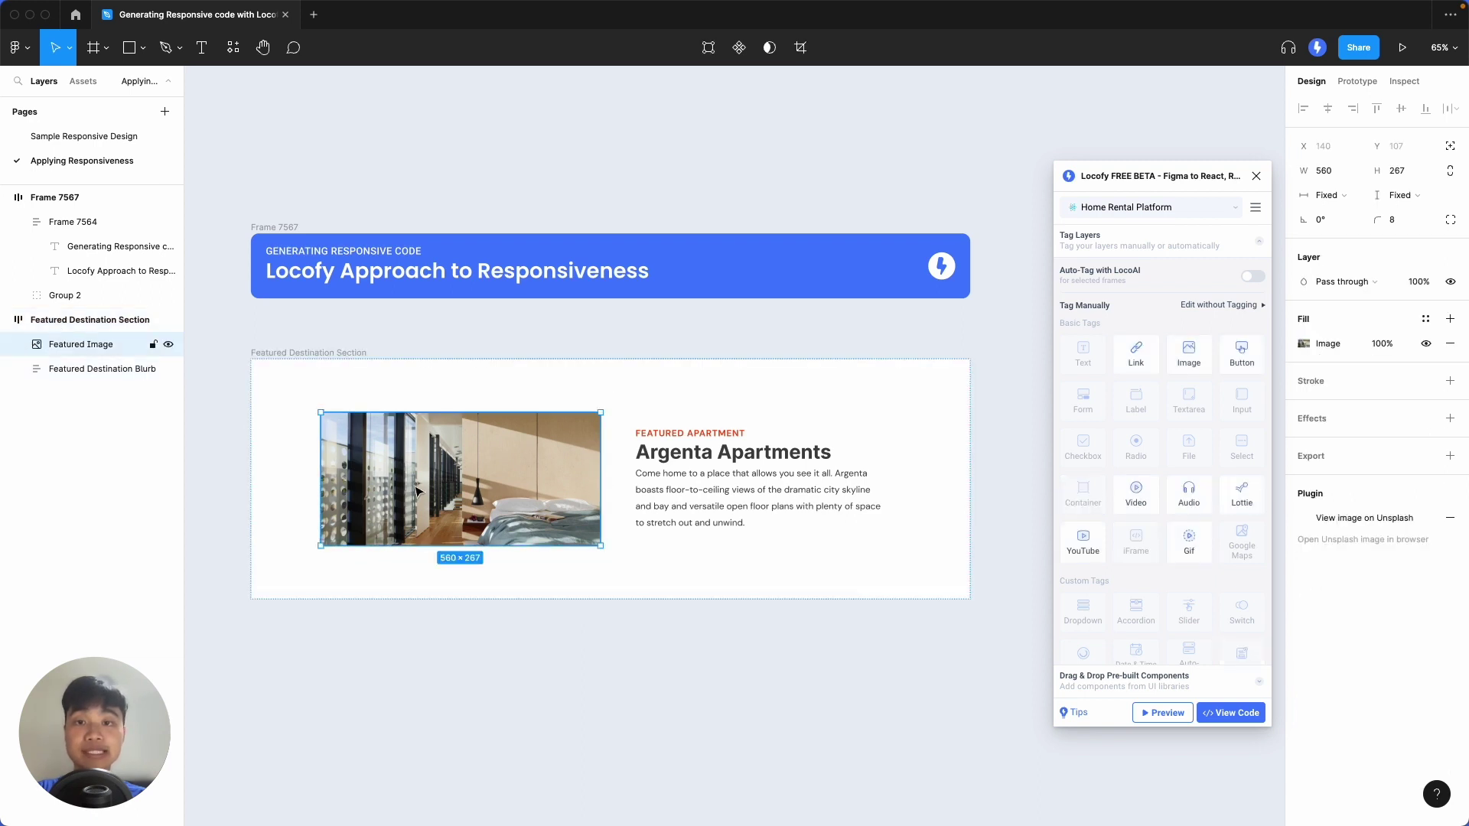
pyautogui.click(755, 502)
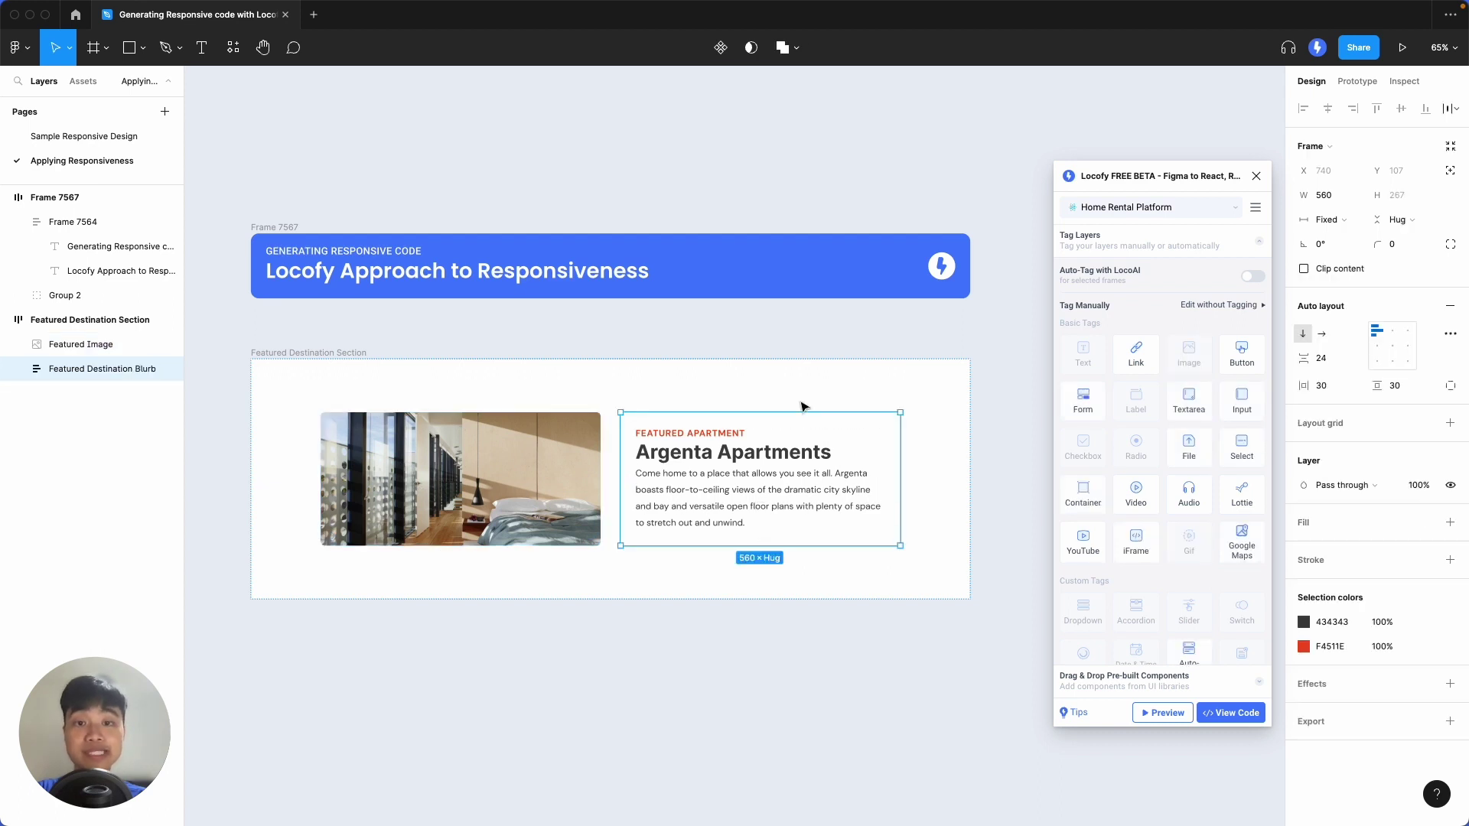
pyautogui.click(899, 407)
pyautogui.moveTo(967, 436); pyautogui.dragTo(971, 525)
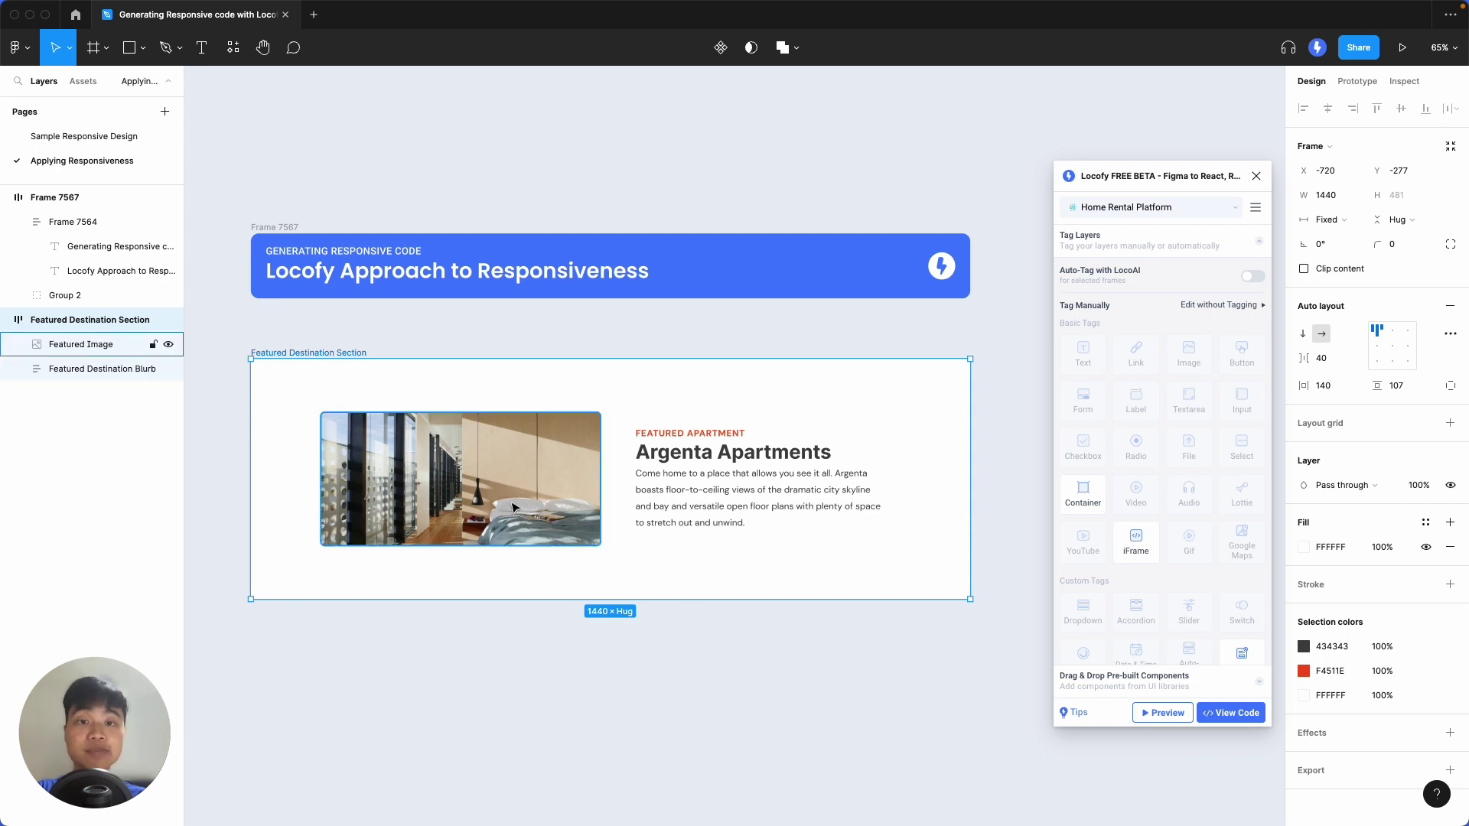
pyautogui.click(485, 499)
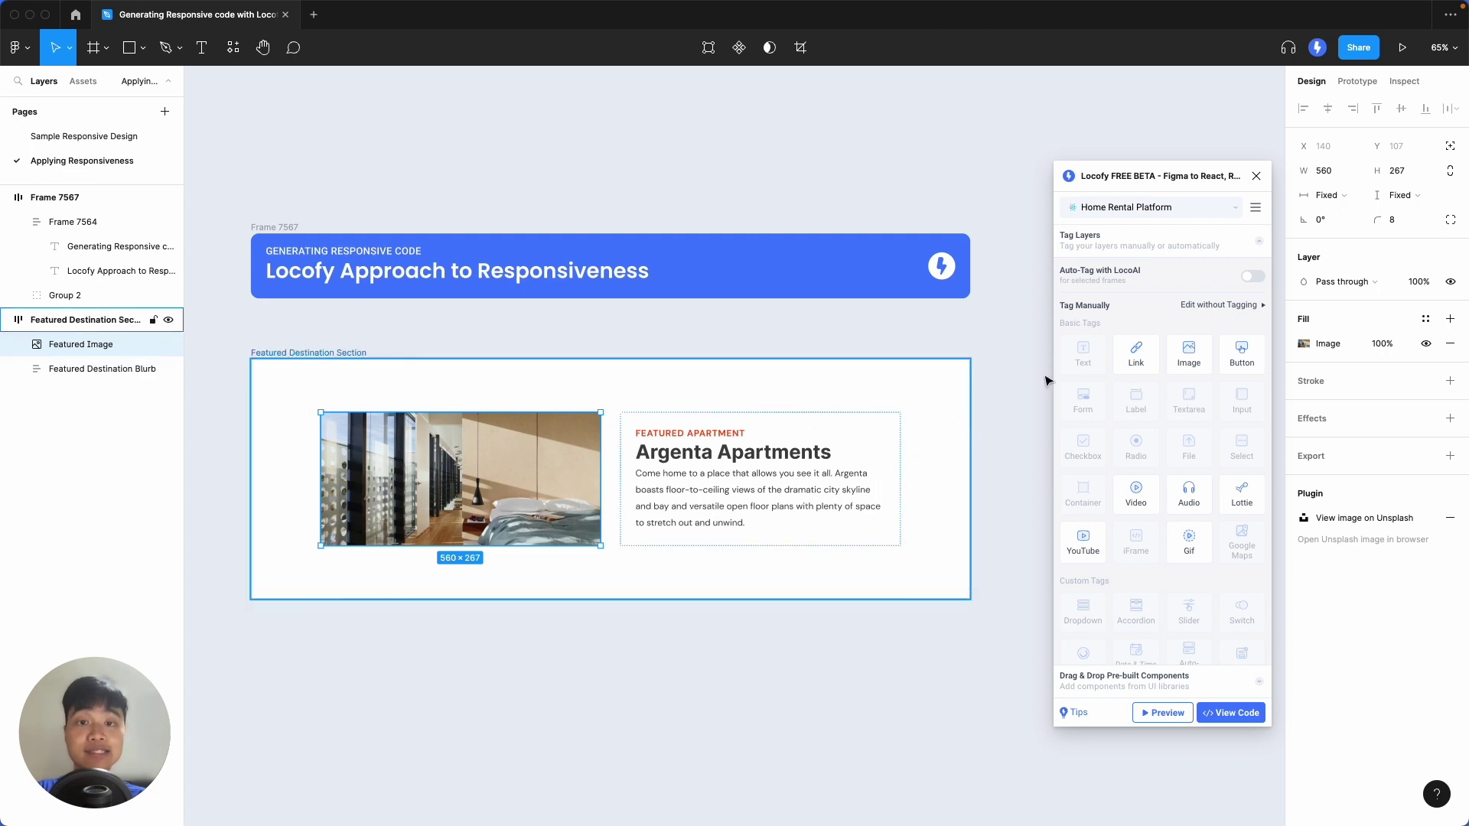
# Step: Set the Featured Image width to Fill container and resize the section to check it stretches
pyautogui.click(1319, 197)
pyautogui.click(1337, 211)
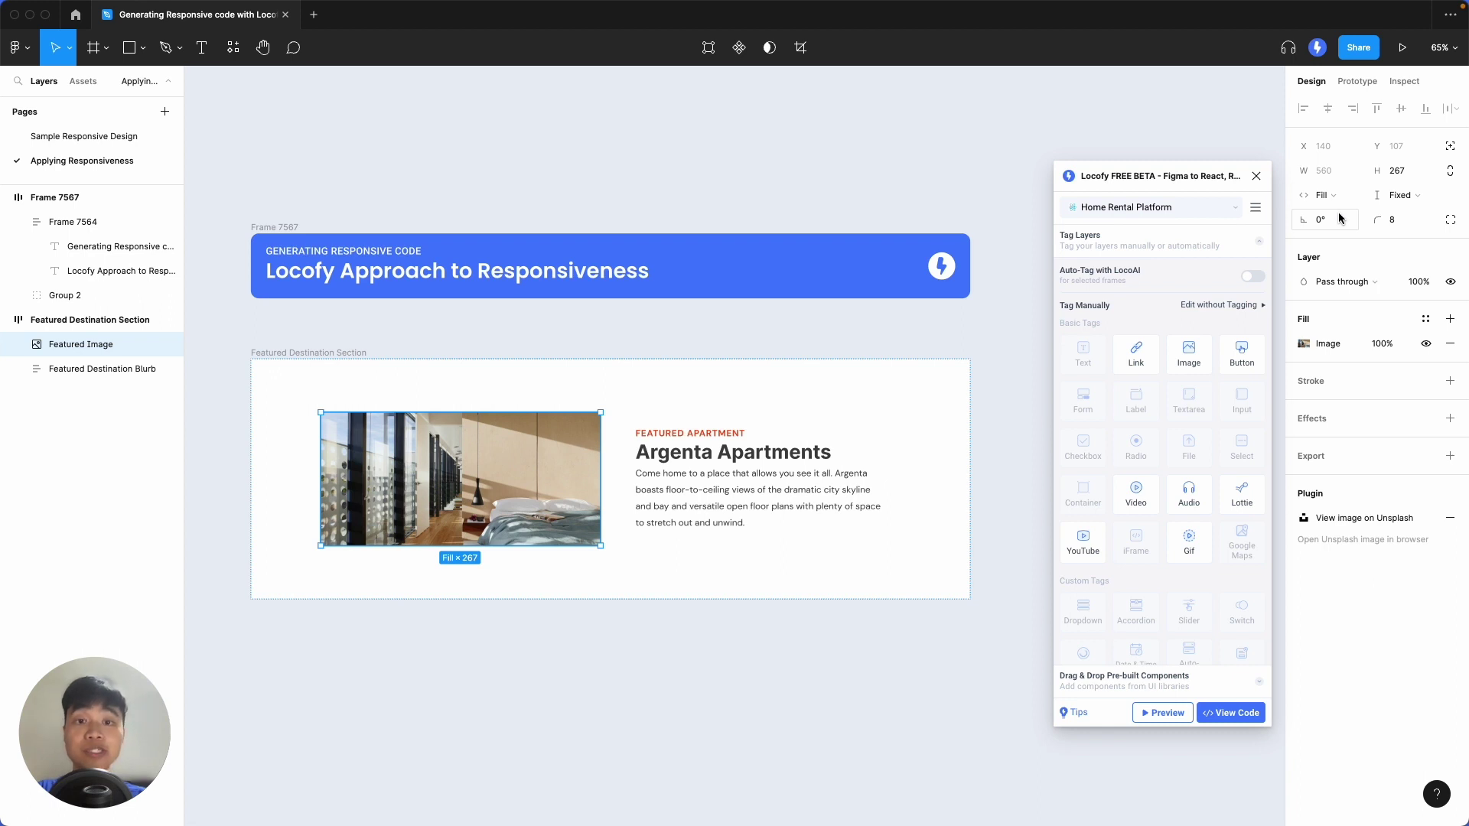
pyautogui.click(916, 428)
pyautogui.moveTo(969, 422); pyautogui.dragTo(969, 483)
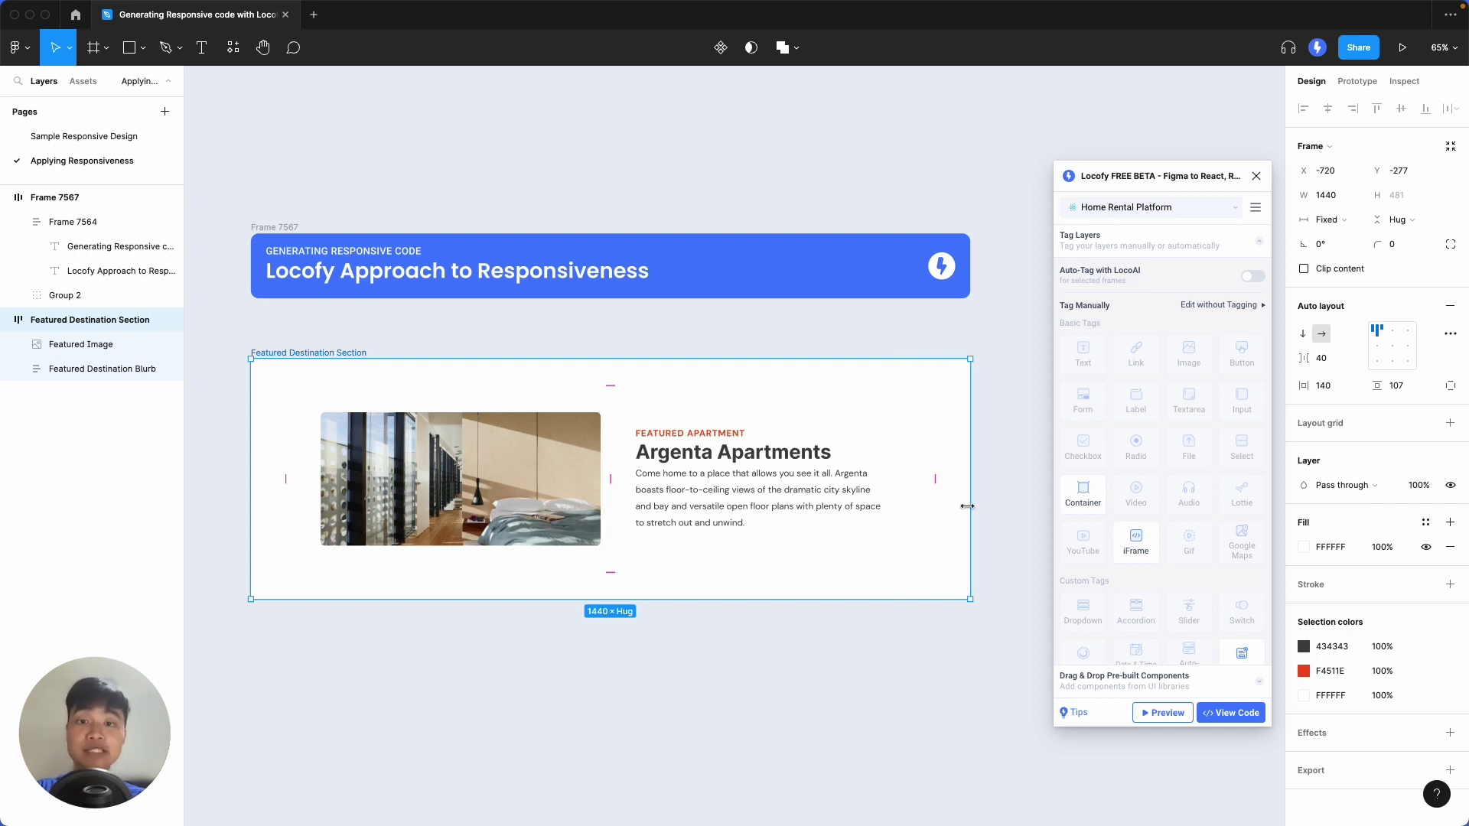
pyautogui.click(1160, 712)
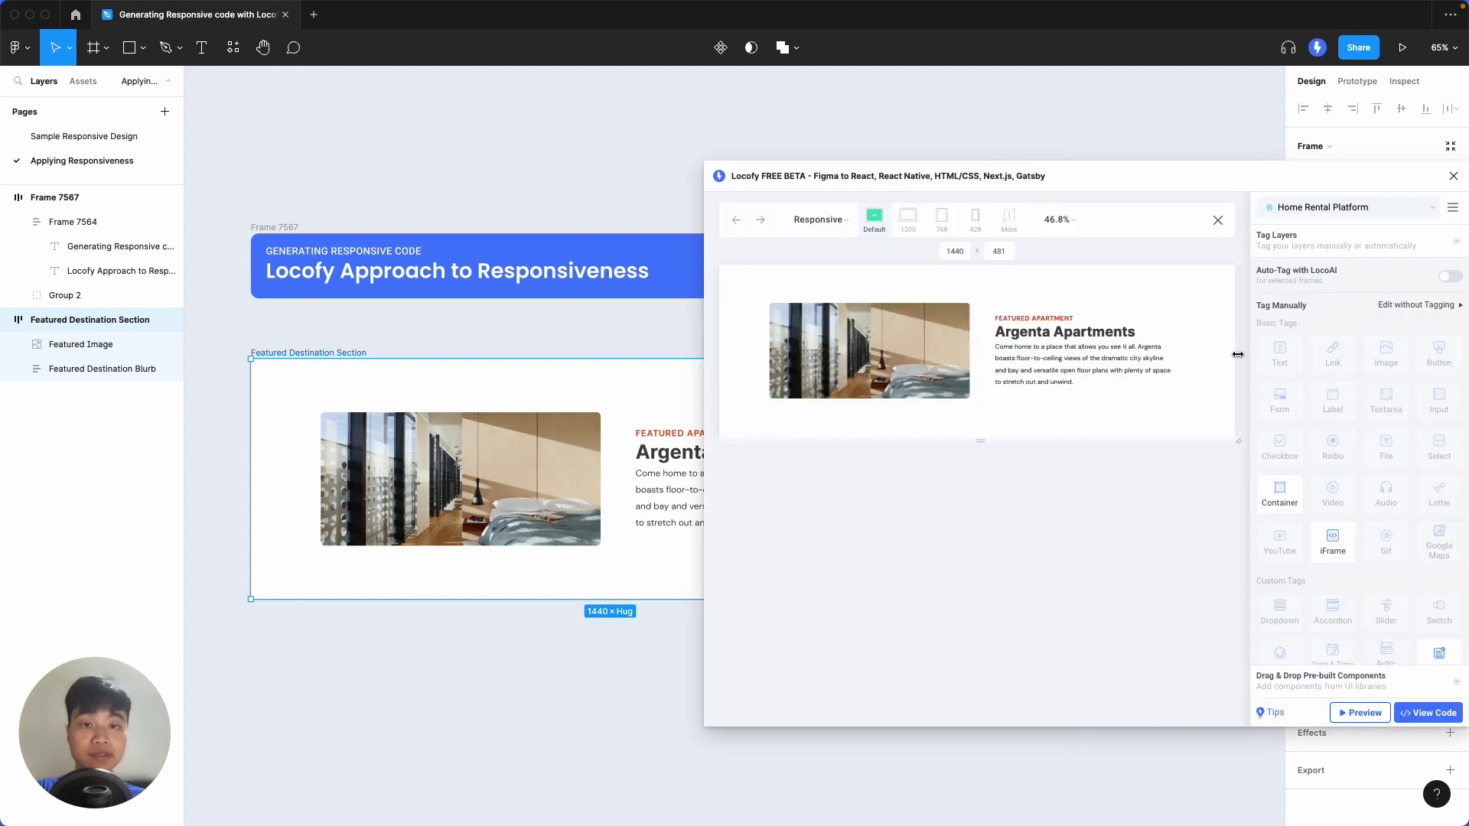
pyautogui.moveTo(1237, 354)
pyautogui.mouseDown()
pyautogui.moveTo(1169, 366)
pyautogui.moveTo(1249, 374)
pyautogui.mouseUp()
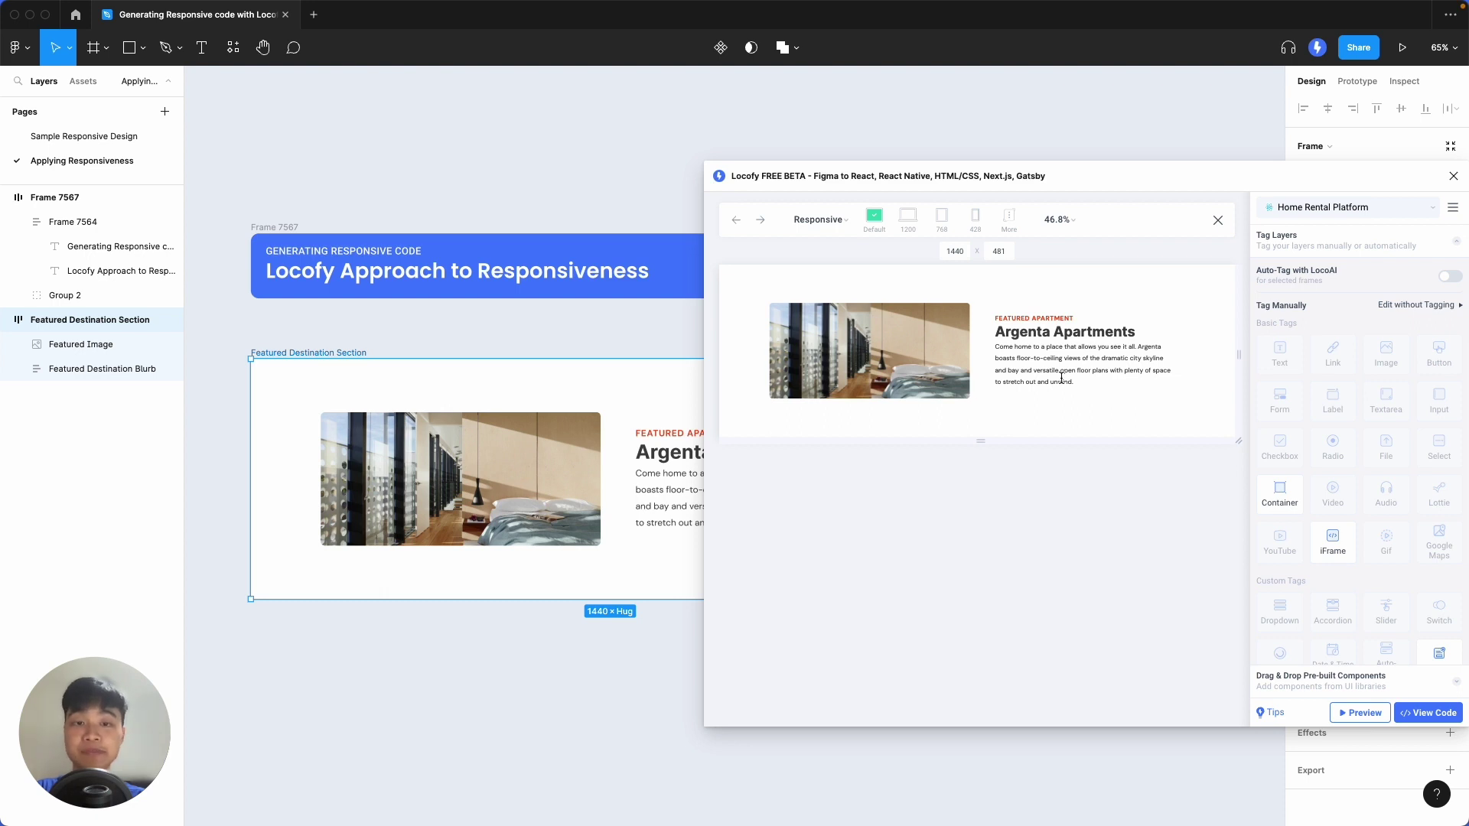
pyautogui.click(1218, 221)
pyautogui.moveTo(769, 179); pyautogui.dragTo(1063, 196)
pyautogui.click(720, 522)
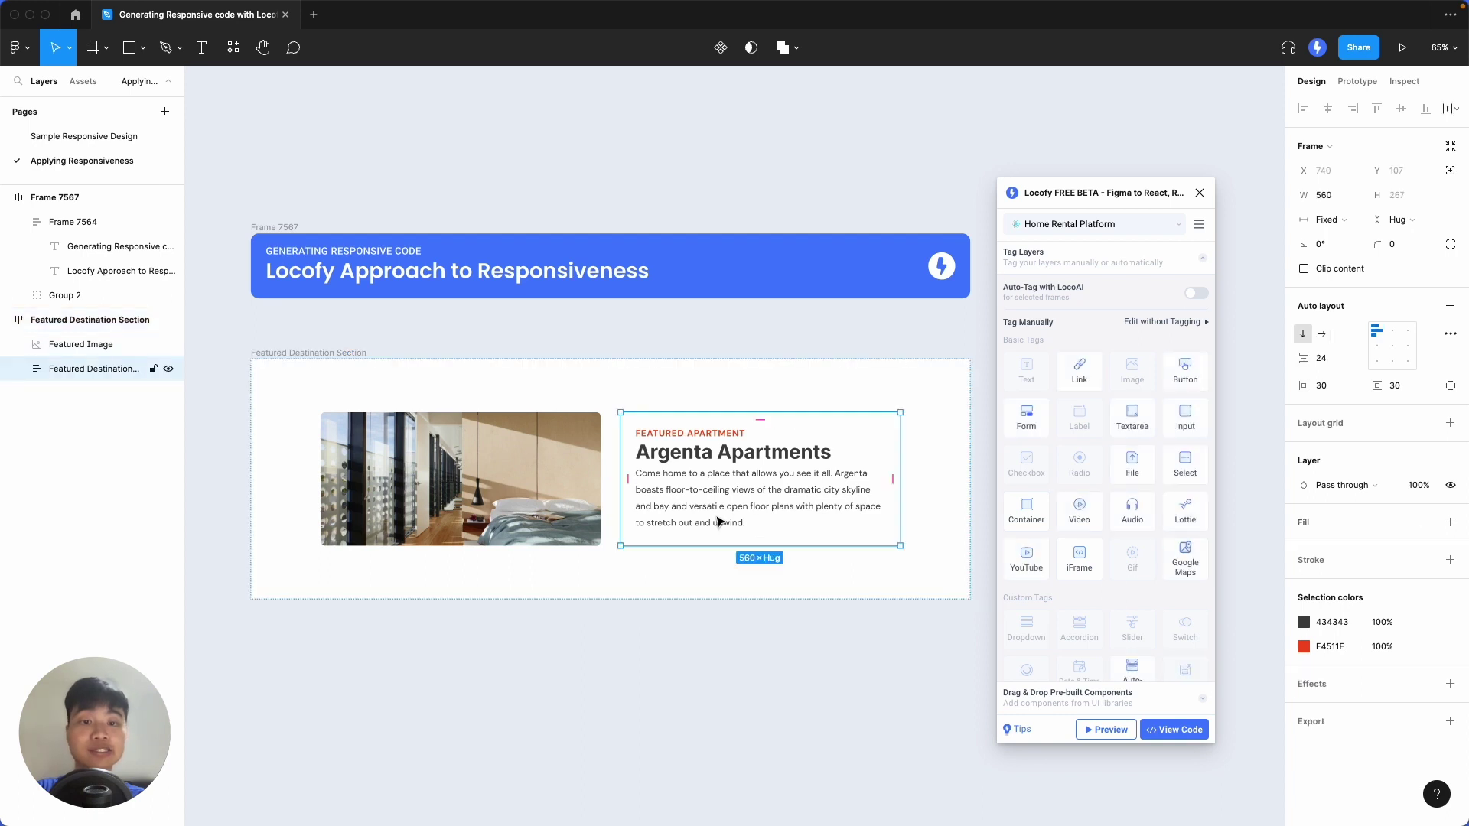
# Step: Set the Featured Destination Blurb width to Fill container and resize the section to test reflow
pyautogui.click(1347, 221)
pyautogui.click(1354, 257)
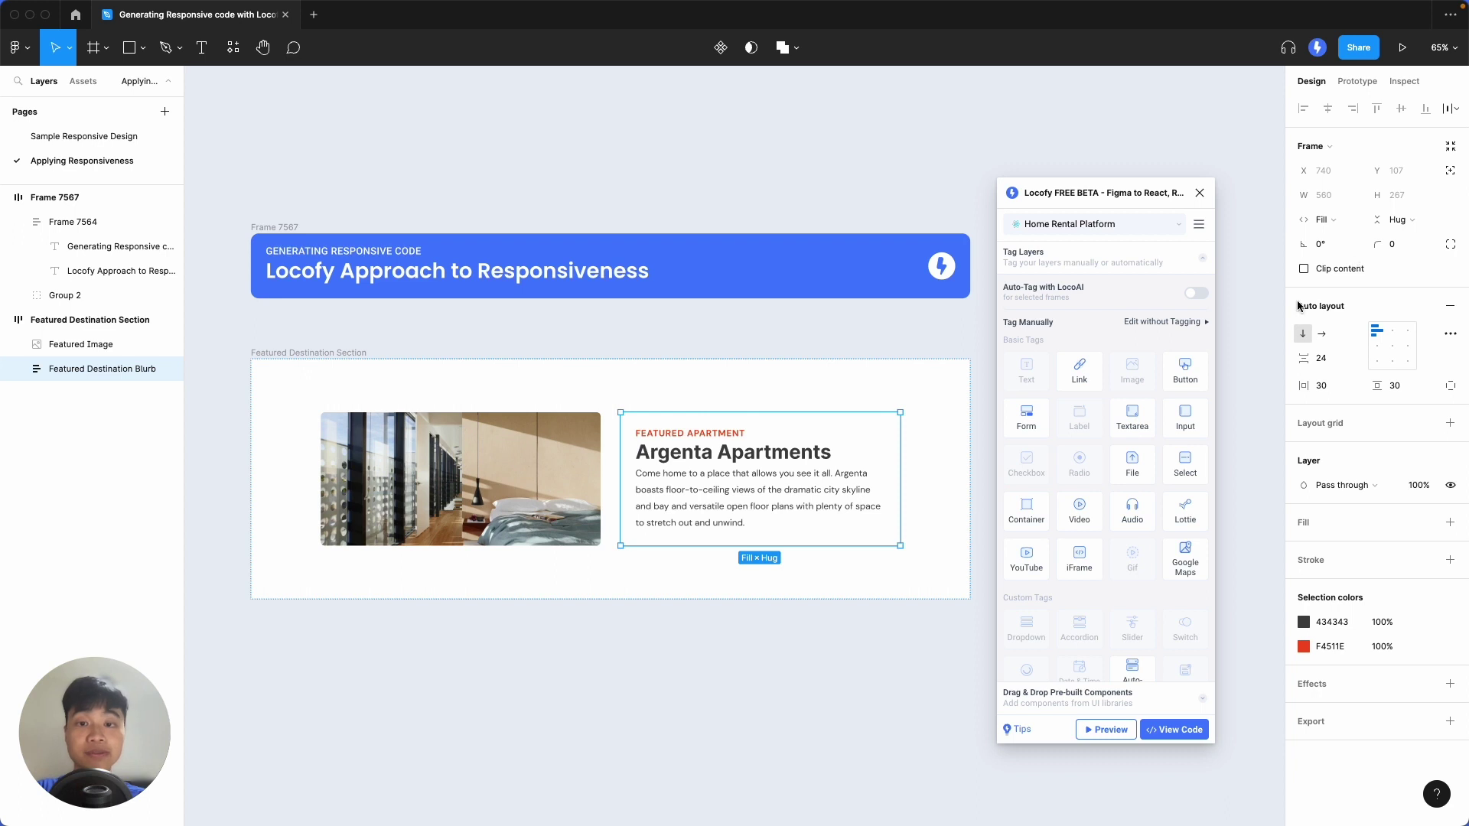
pyautogui.click(943, 392)
pyautogui.moveTo(970, 426); pyautogui.dragTo(970, 503)
# Step: Preview the section narrowed to about 871 wide, close the preview, and select the Blurb
pyautogui.click(1117, 730)
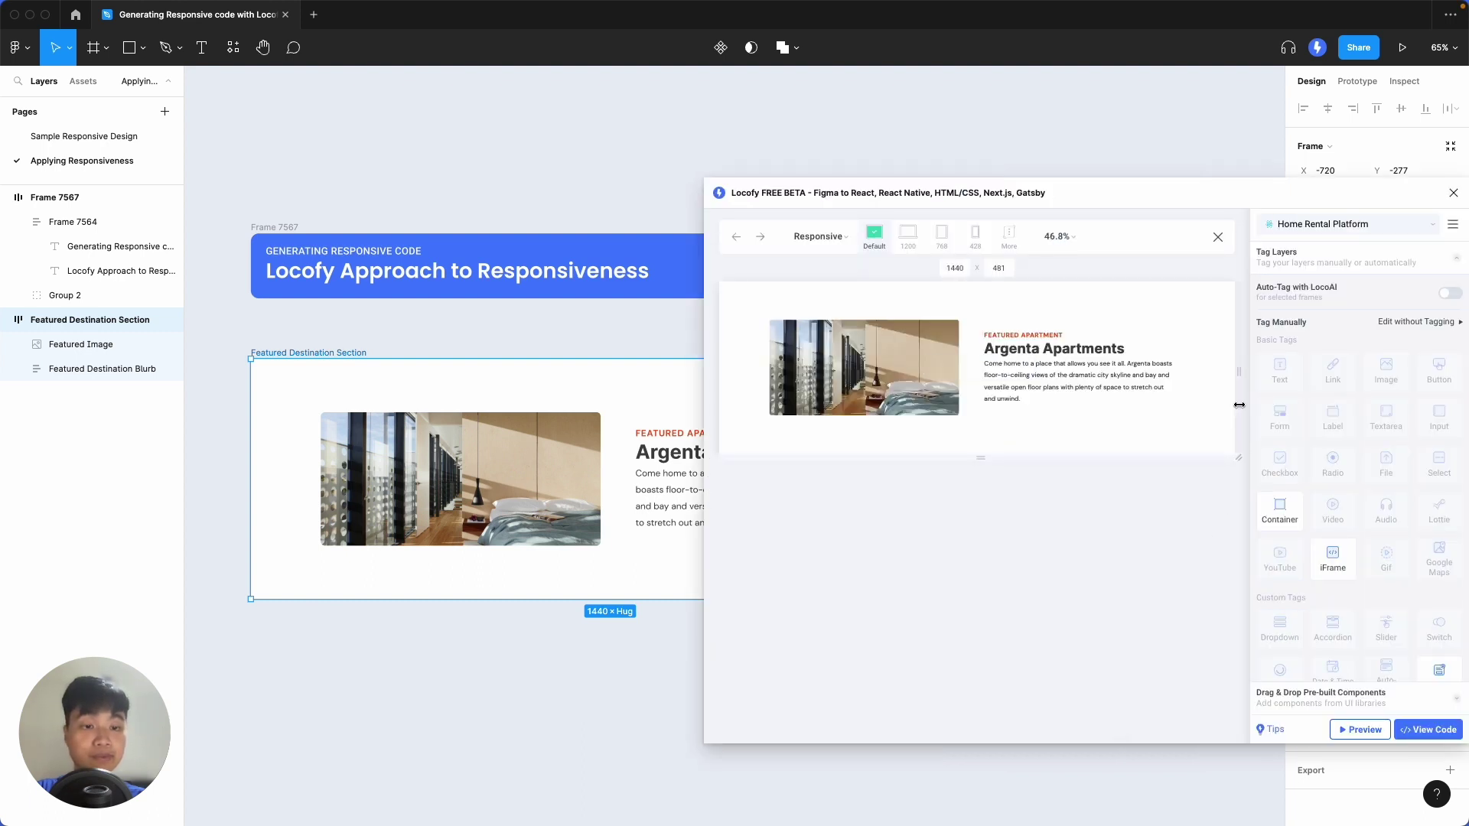
pyautogui.moveTo(1238, 372)
pyautogui.mouseDown()
pyautogui.moveTo(1147, 380)
pyautogui.moveTo(1238, 384)
pyautogui.moveTo(1127, 396)
pyautogui.moveTo(1240, 399)
pyautogui.mouseUp()
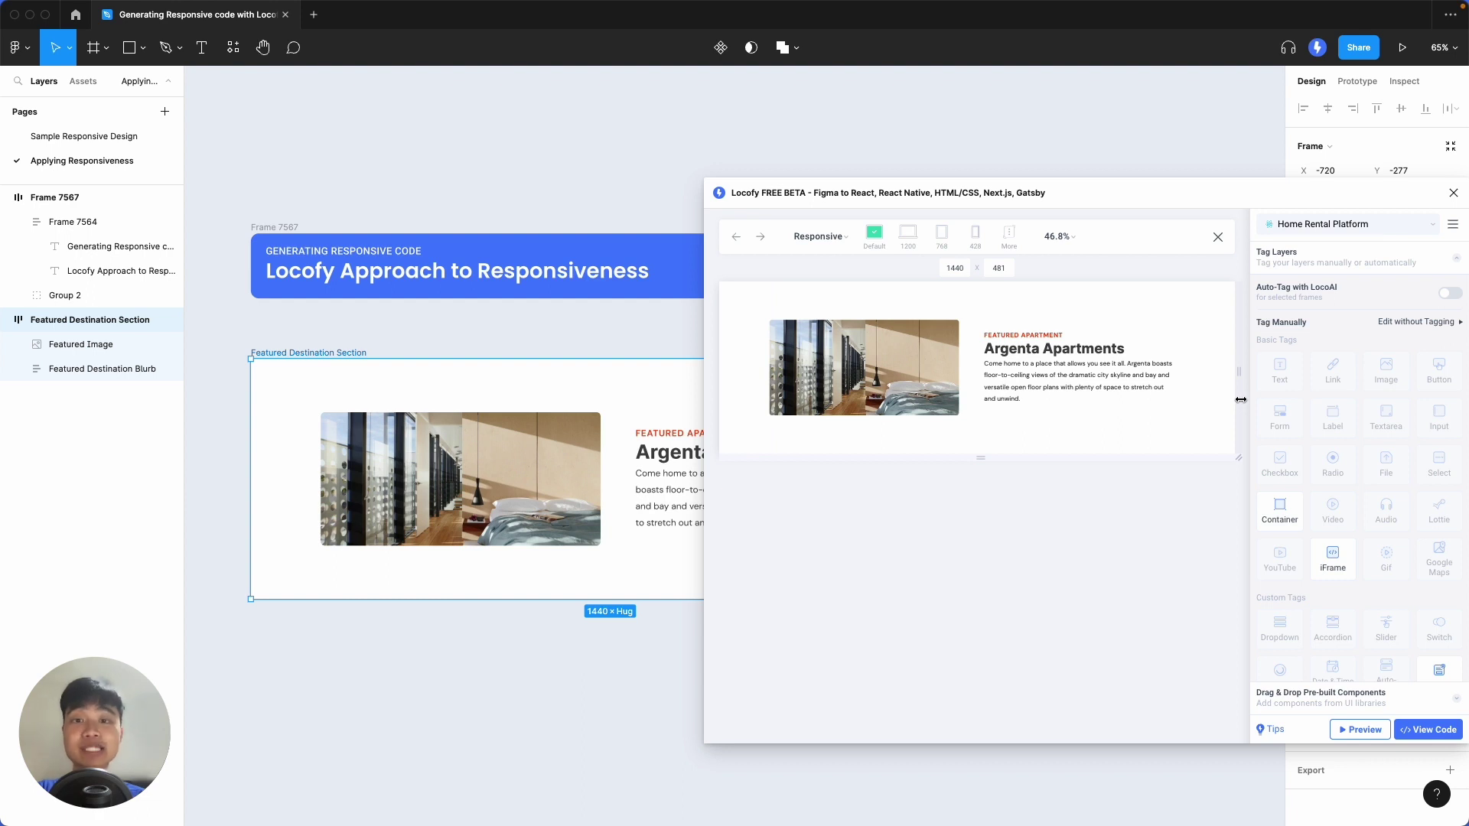
pyautogui.moveTo(1240, 400)
pyautogui.mouseDown()
pyautogui.moveTo(1138, 402)
pyautogui.moveTo(1247, 393)
pyautogui.mouseUp()
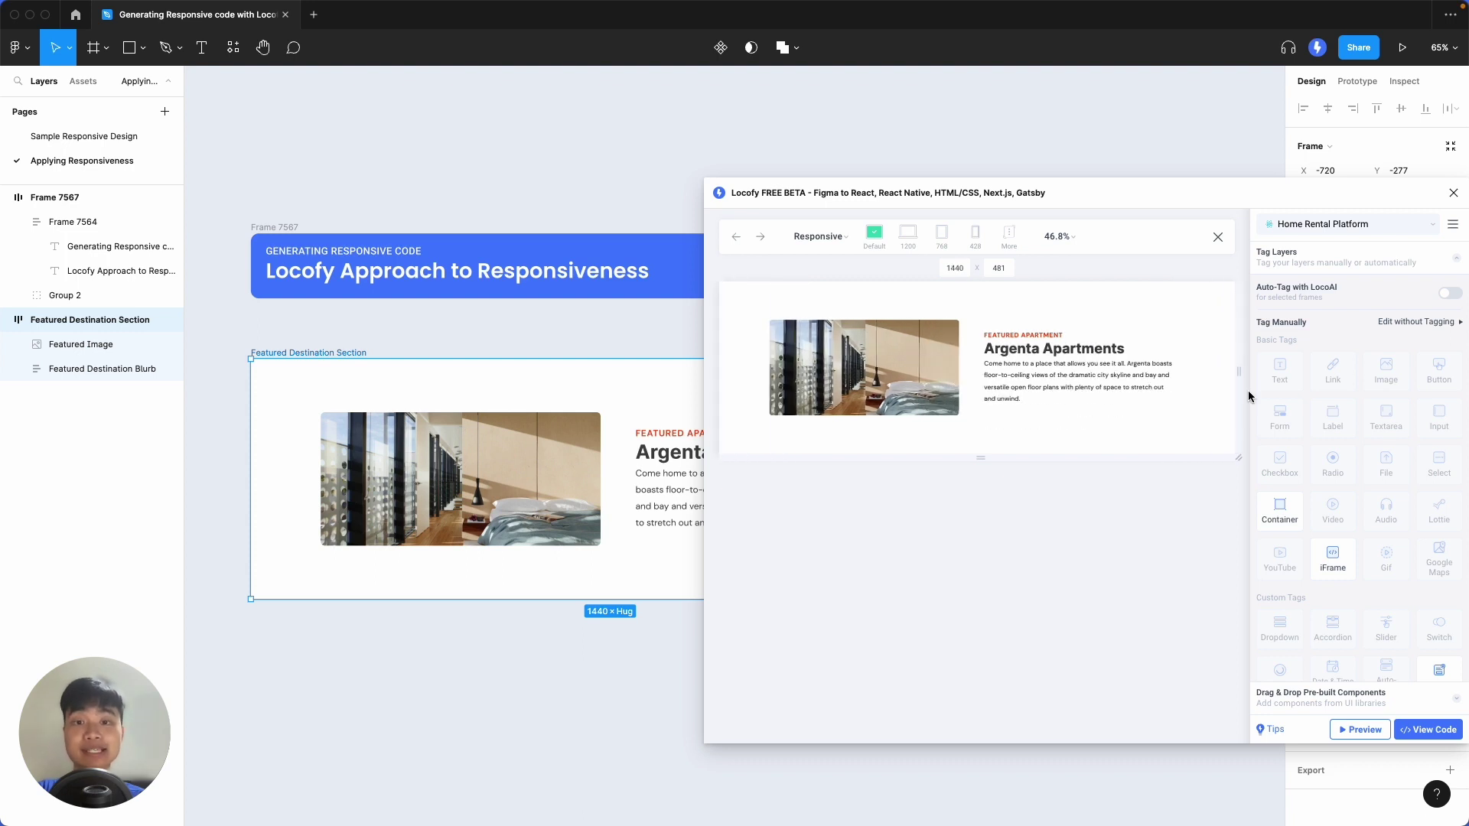
pyautogui.click(1217, 237)
pyautogui.click(872, 420)
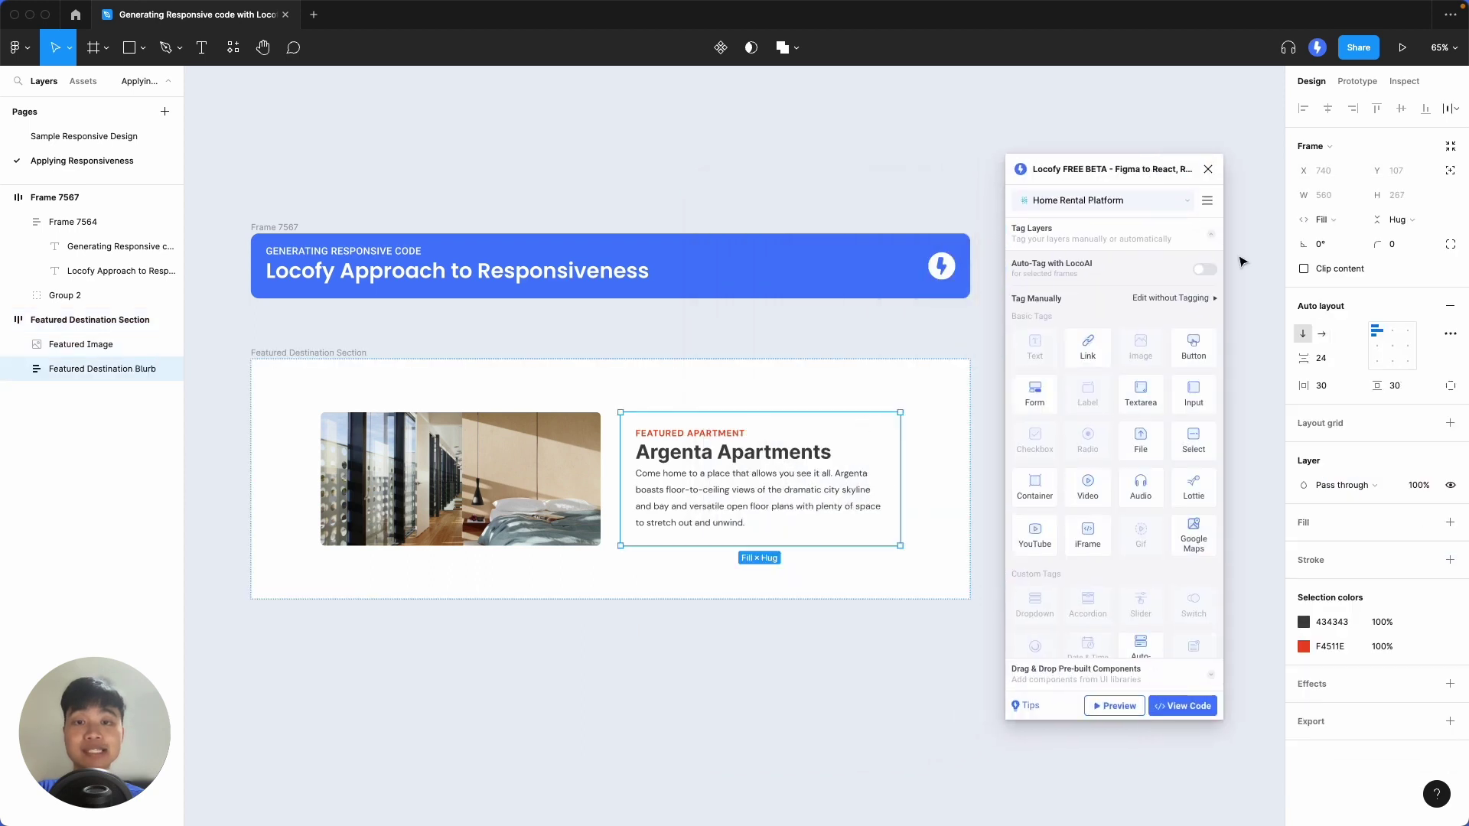
# Step: Keep the Blurb on Fill container and narrow the Featured Destination Section to 607 wide
pyautogui.click(1344, 222)
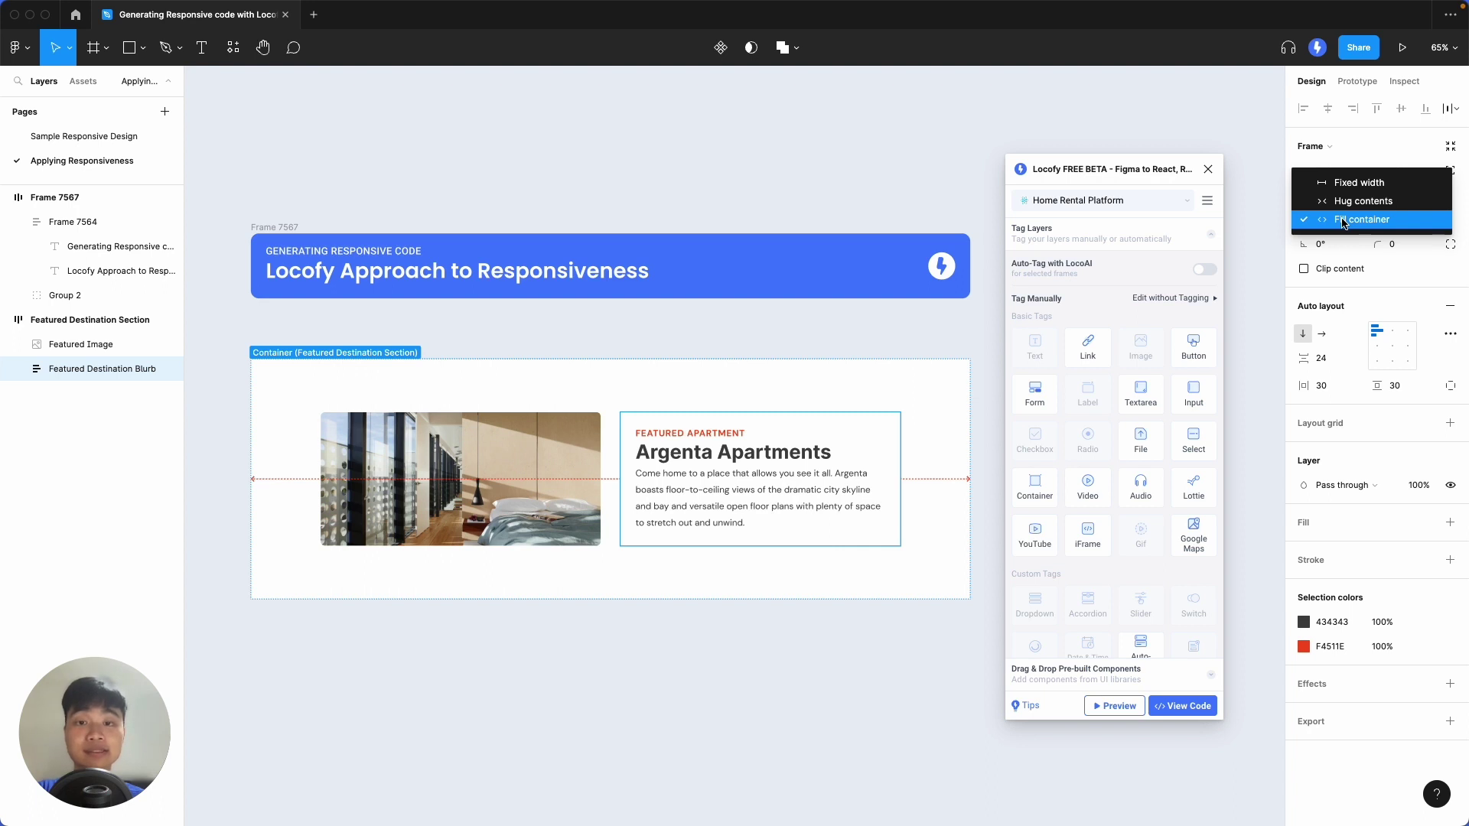
pyautogui.click(1342, 220)
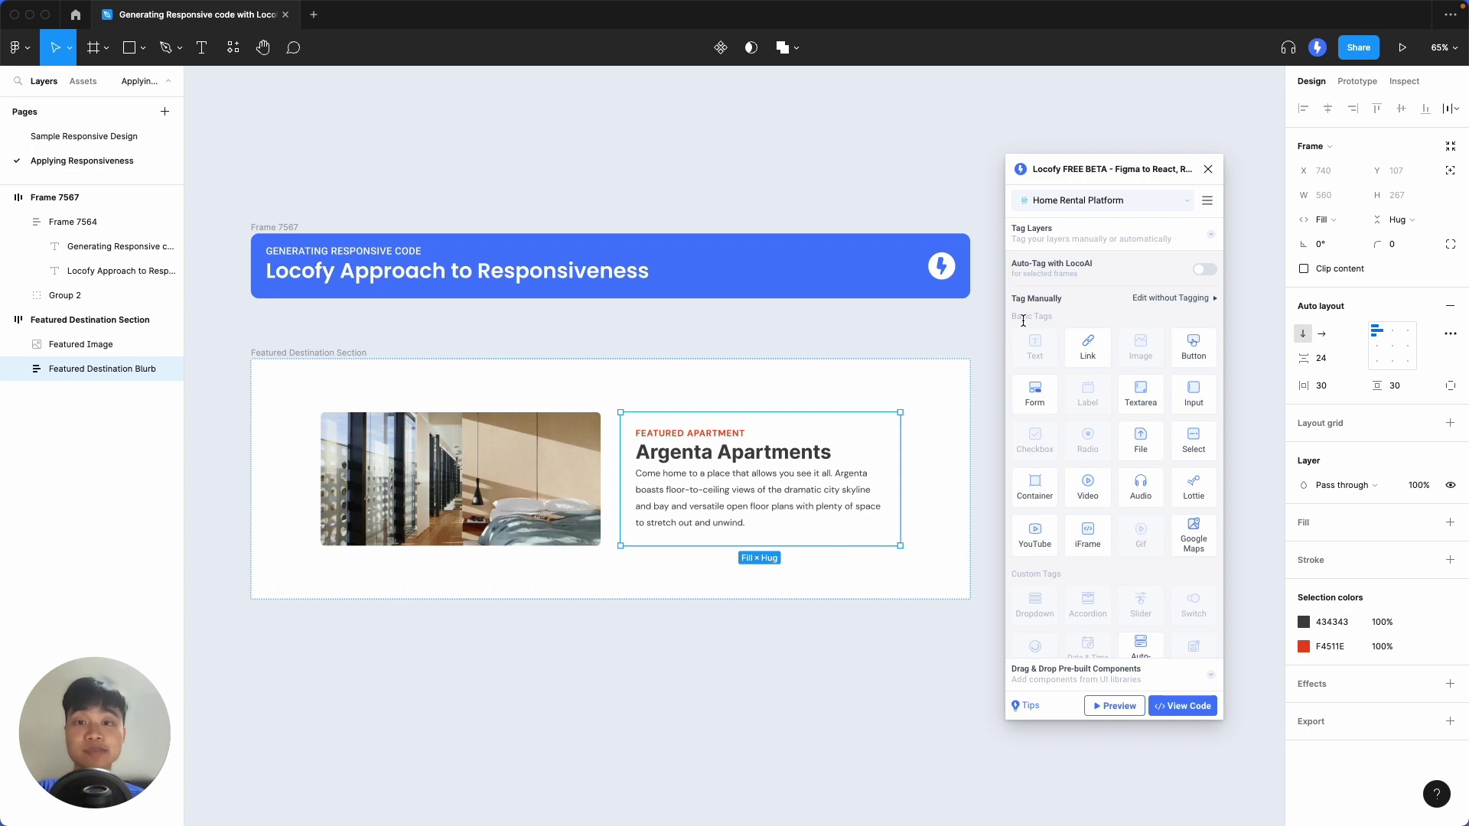
pyautogui.click(943, 388)
pyautogui.moveTo(970, 400); pyautogui.dragTo(554, 459)
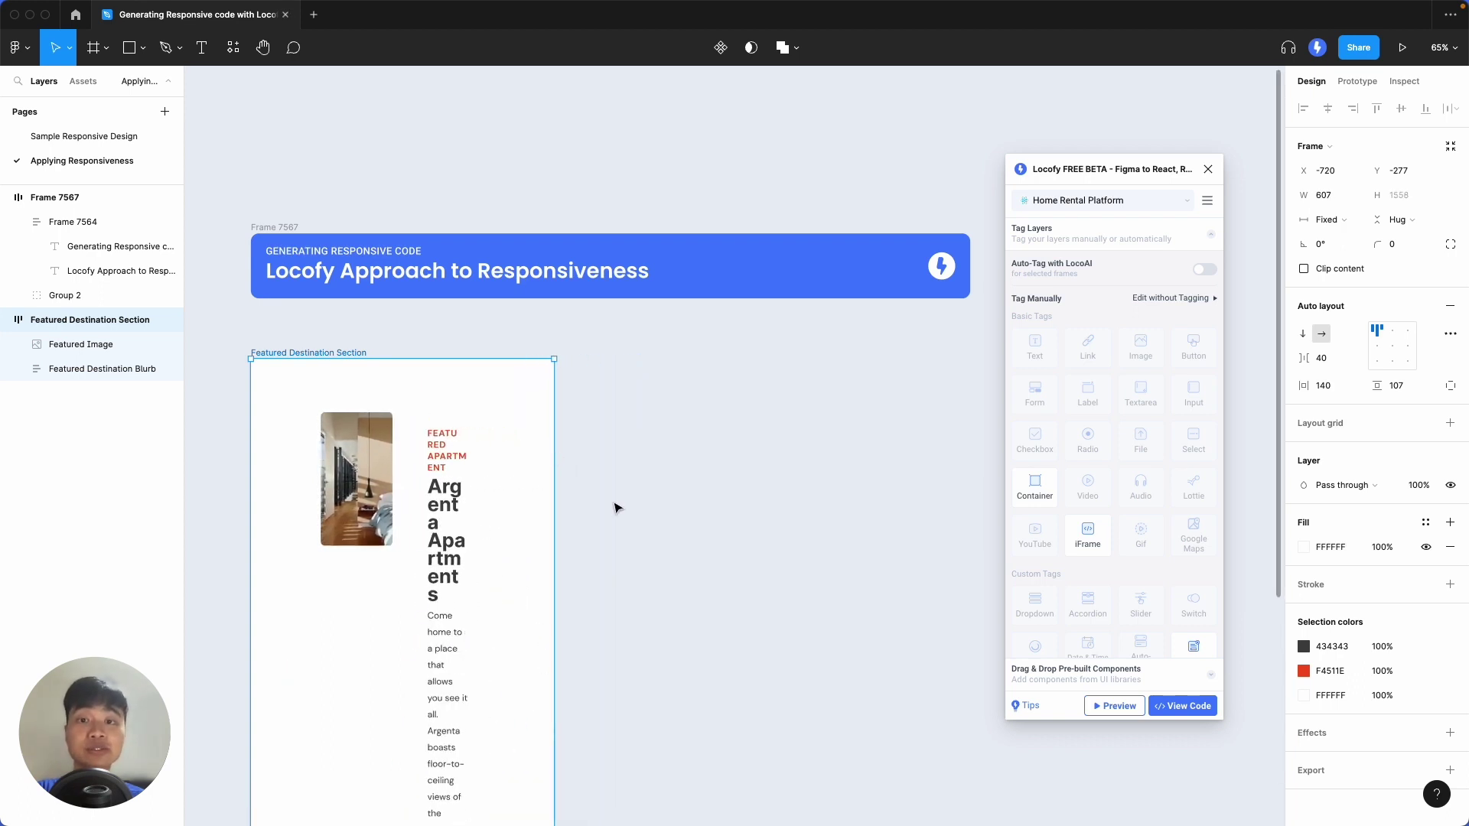
# Step: Try a vertical auto layout, widen the section back to 1440, and restore horizontal direction
pyautogui.scroll(-3, 623, 509)
pyautogui.scroll(-2, 620, 511)
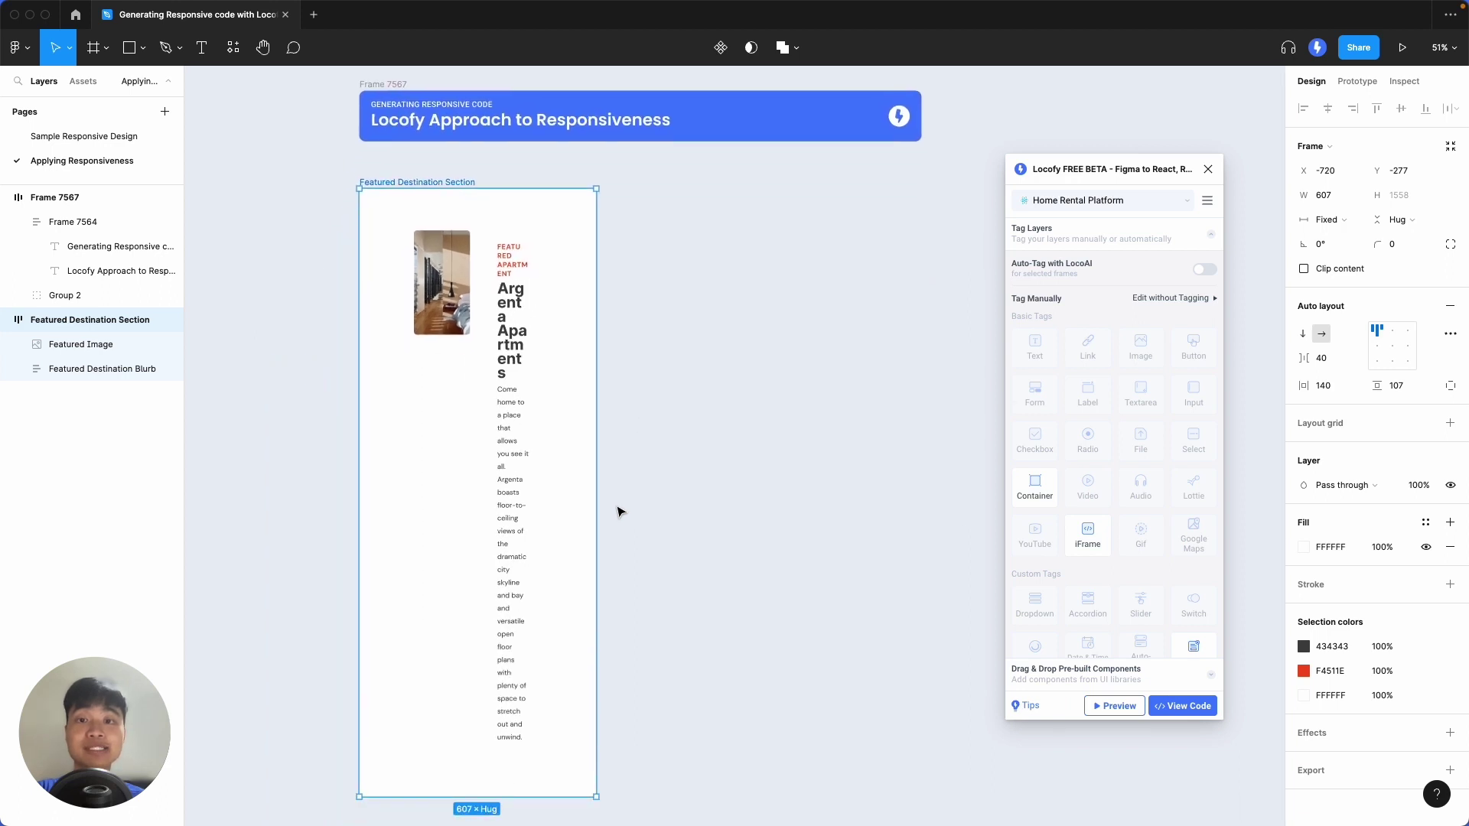
pyautogui.click(1305, 335)
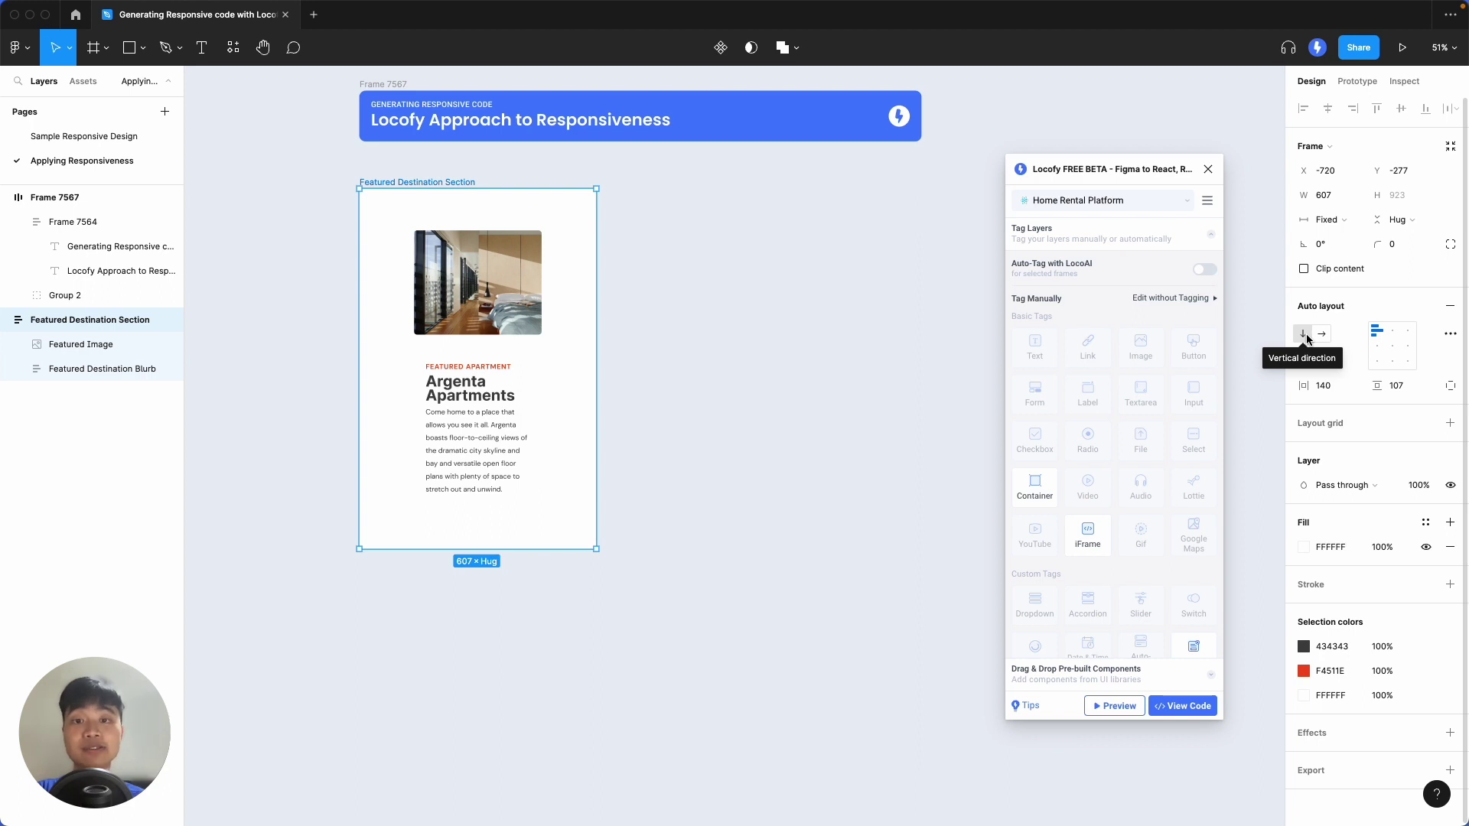
pyautogui.click(1321, 336)
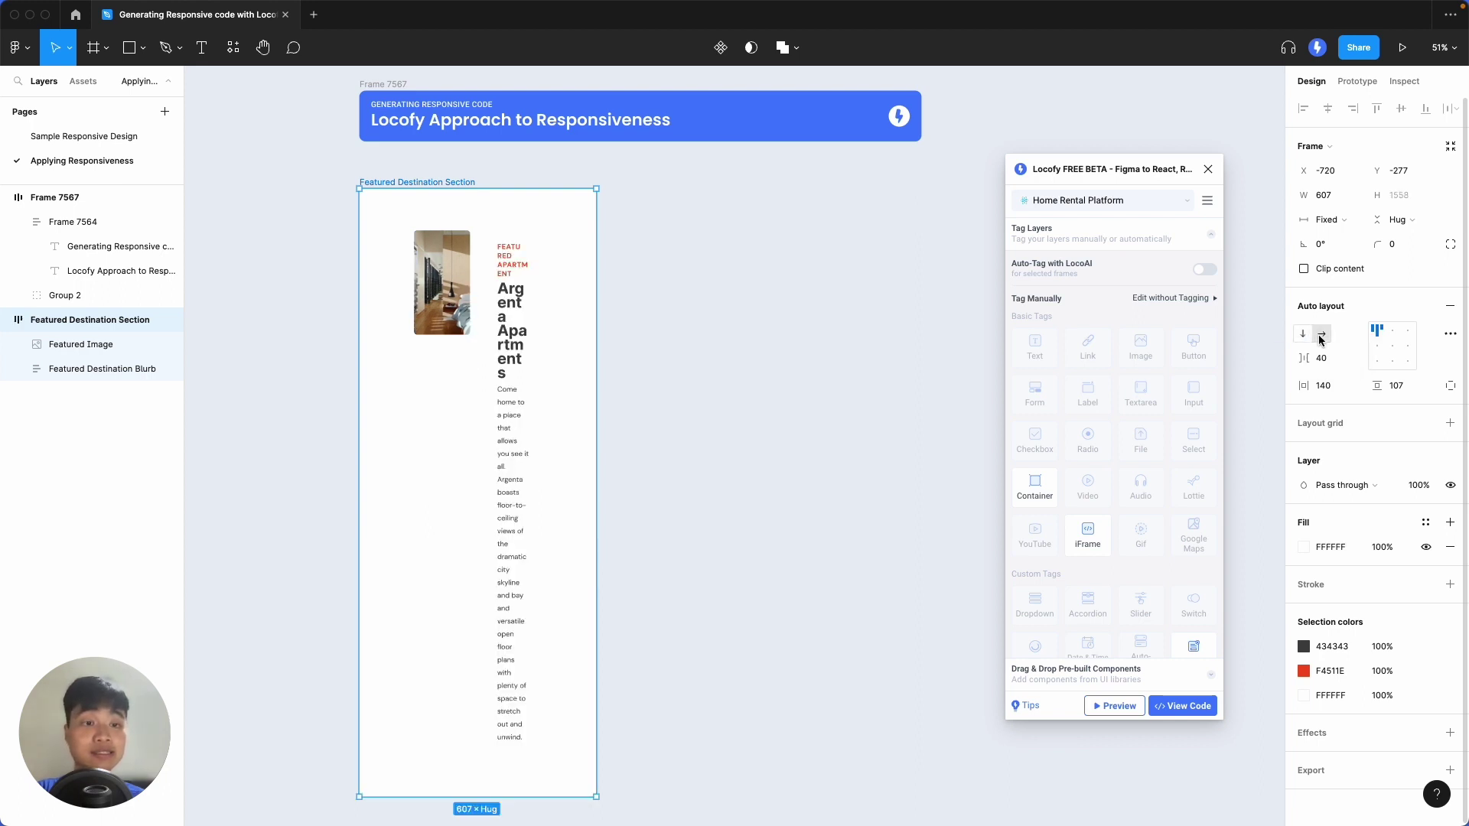
pyautogui.click(1305, 336)
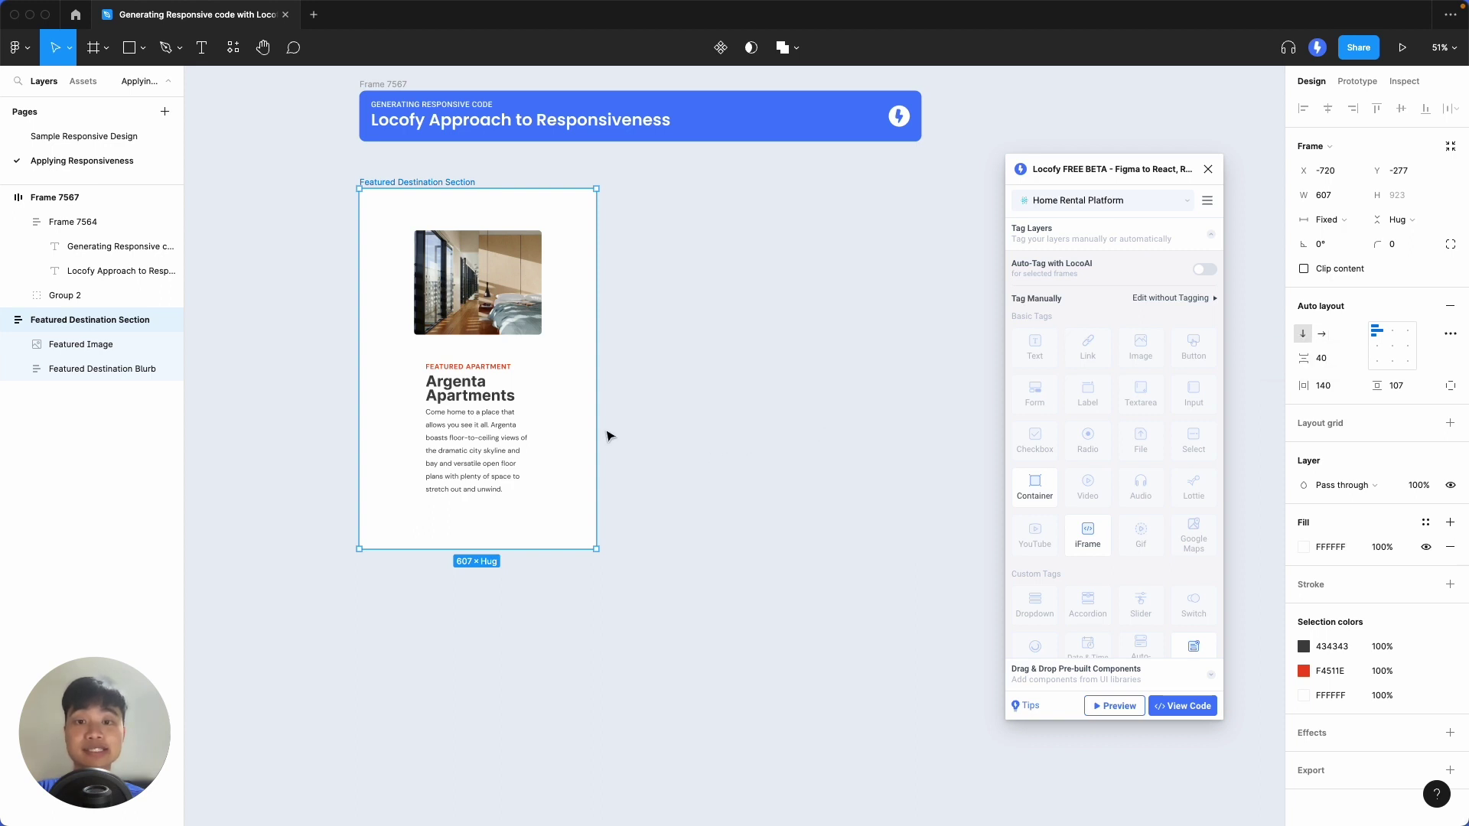
pyautogui.moveTo(598, 428); pyautogui.dragTo(925, 463)
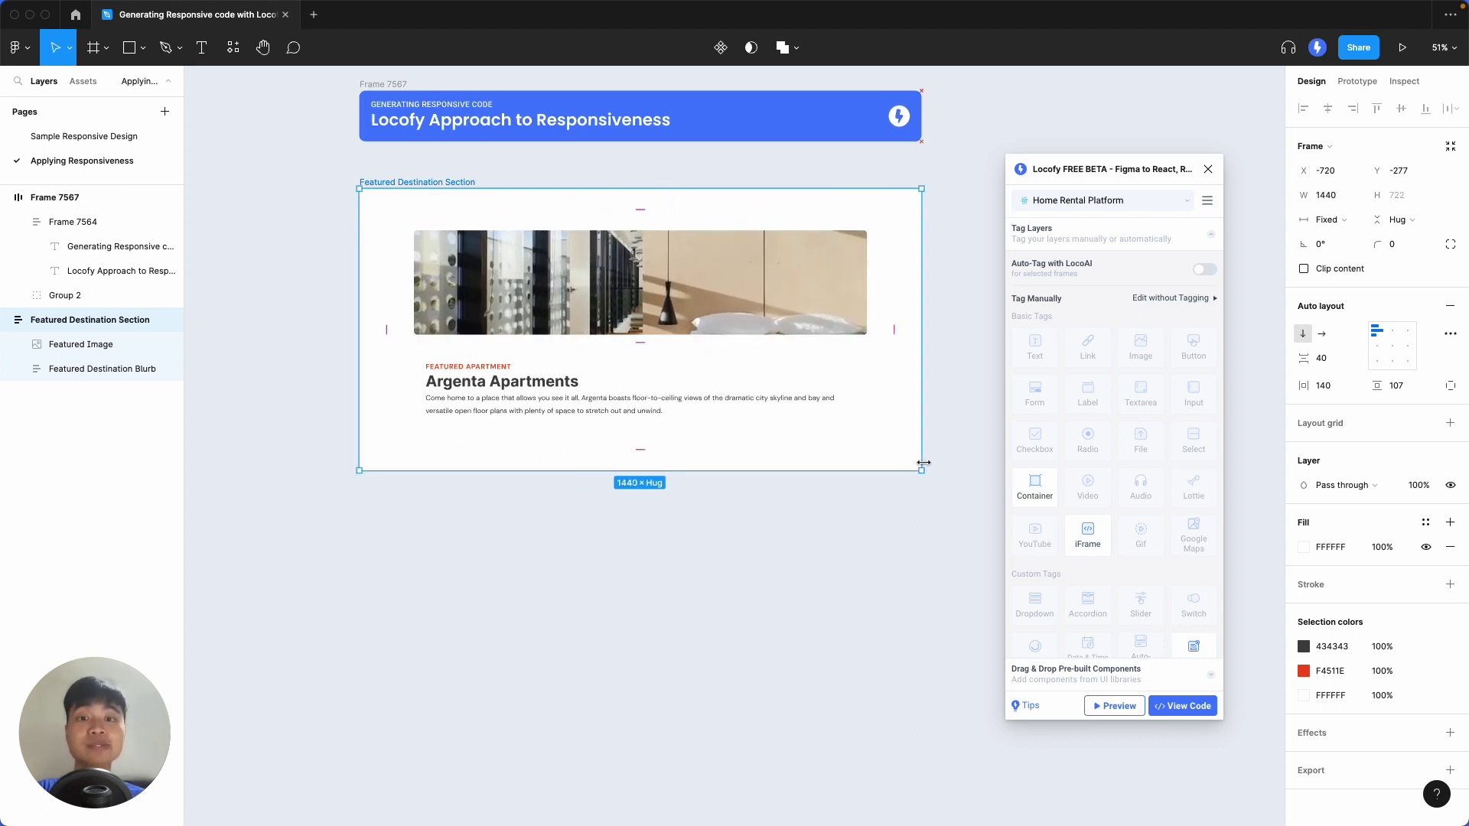
pyautogui.click(1327, 334)
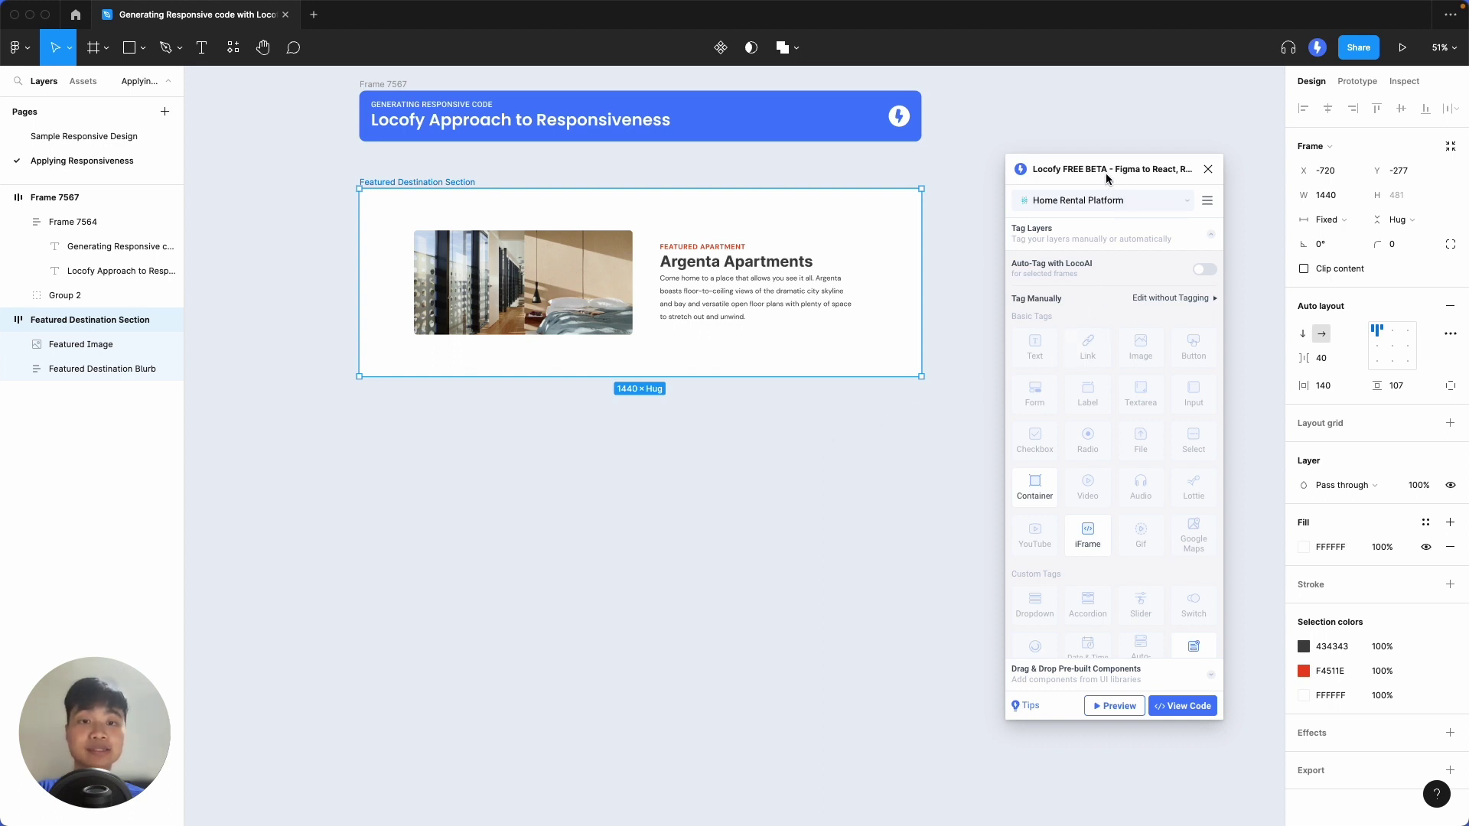
pyautogui.moveTo(1106, 176); pyautogui.dragTo(1109, 159)
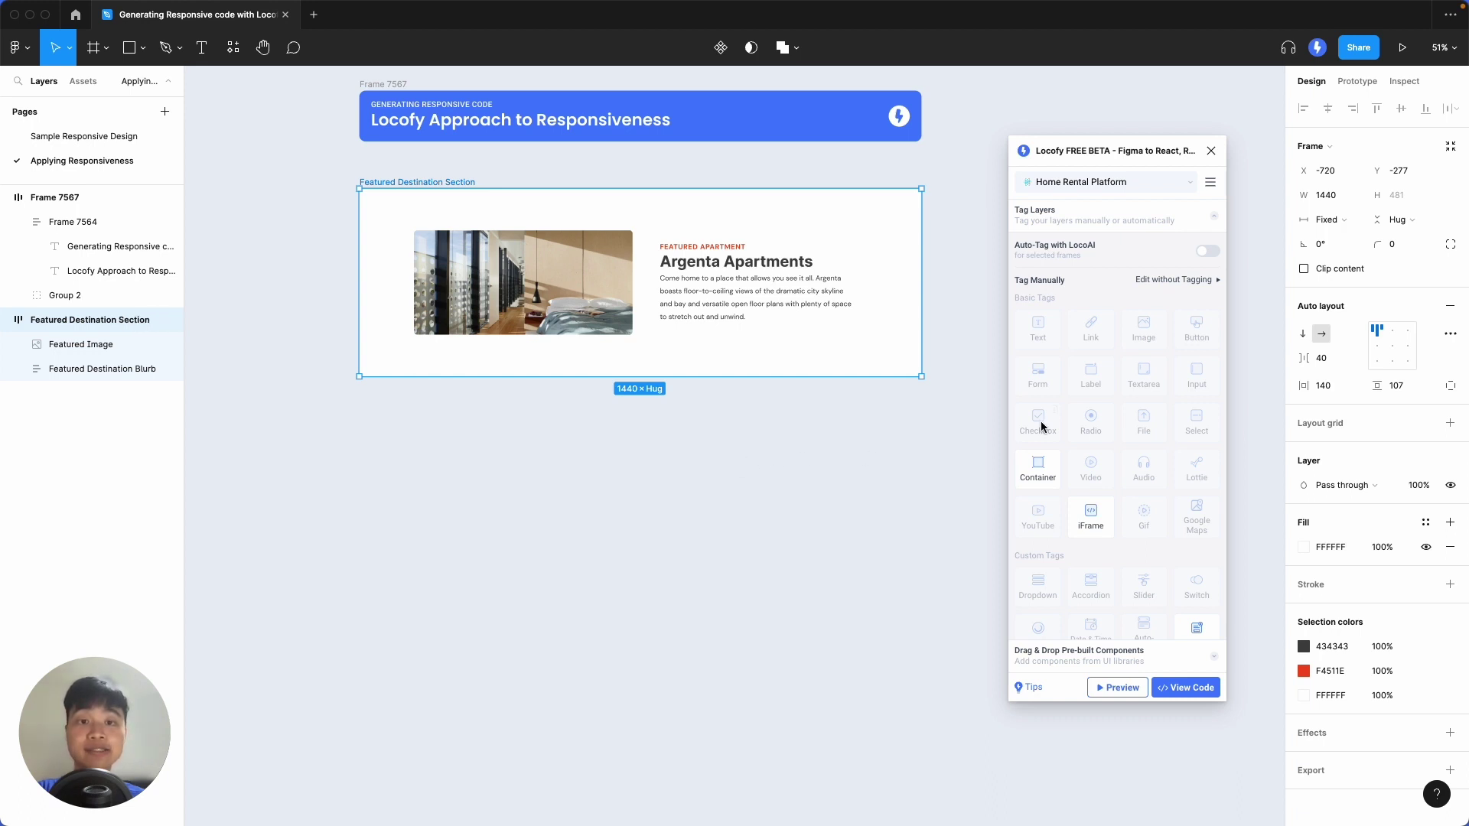
# Step: Tag the Featured Destination Section as a Container and view its Styling & Layout settings
pyautogui.click(1048, 476)
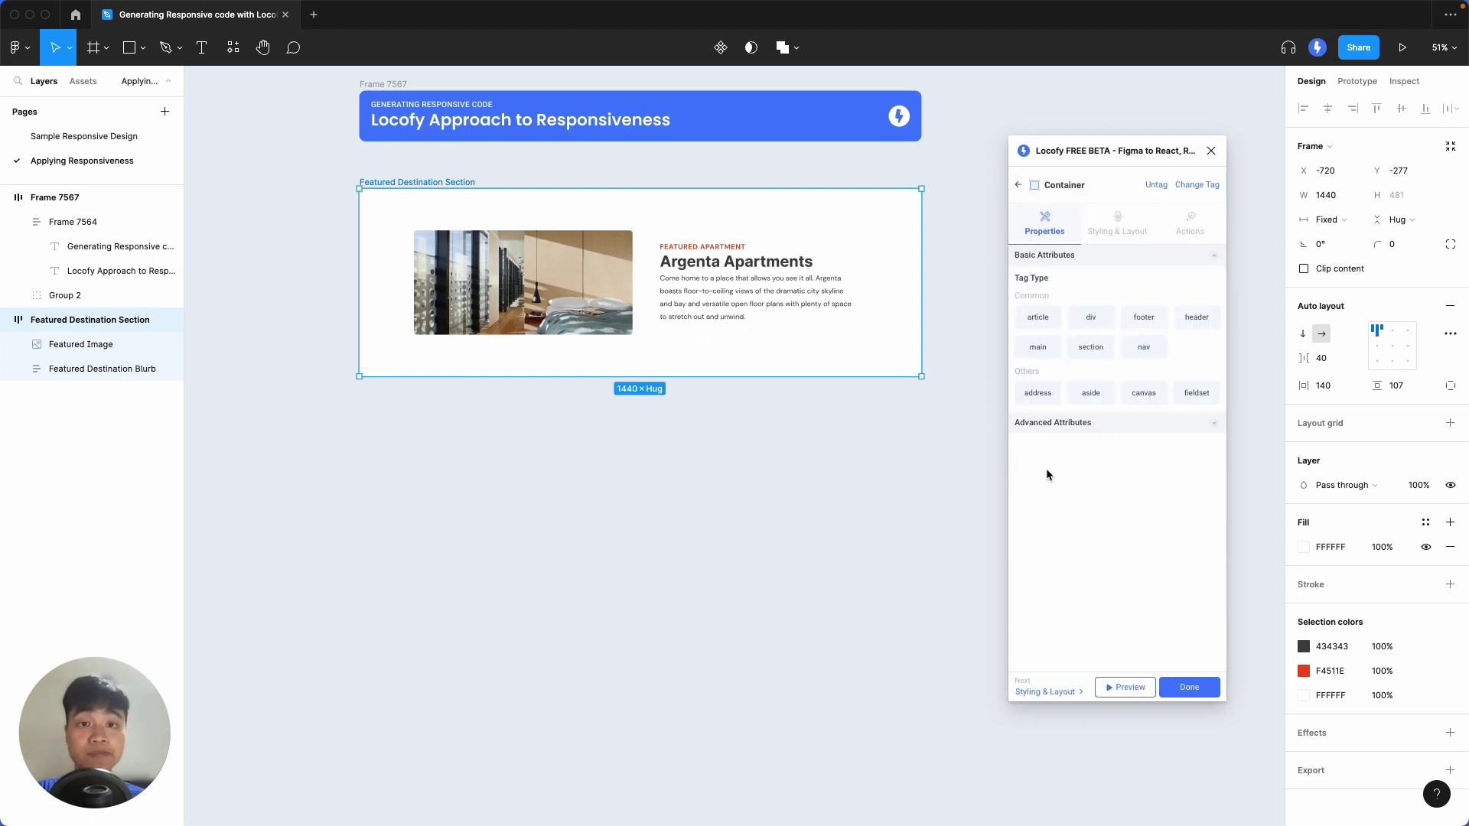
pyautogui.click(1140, 239)
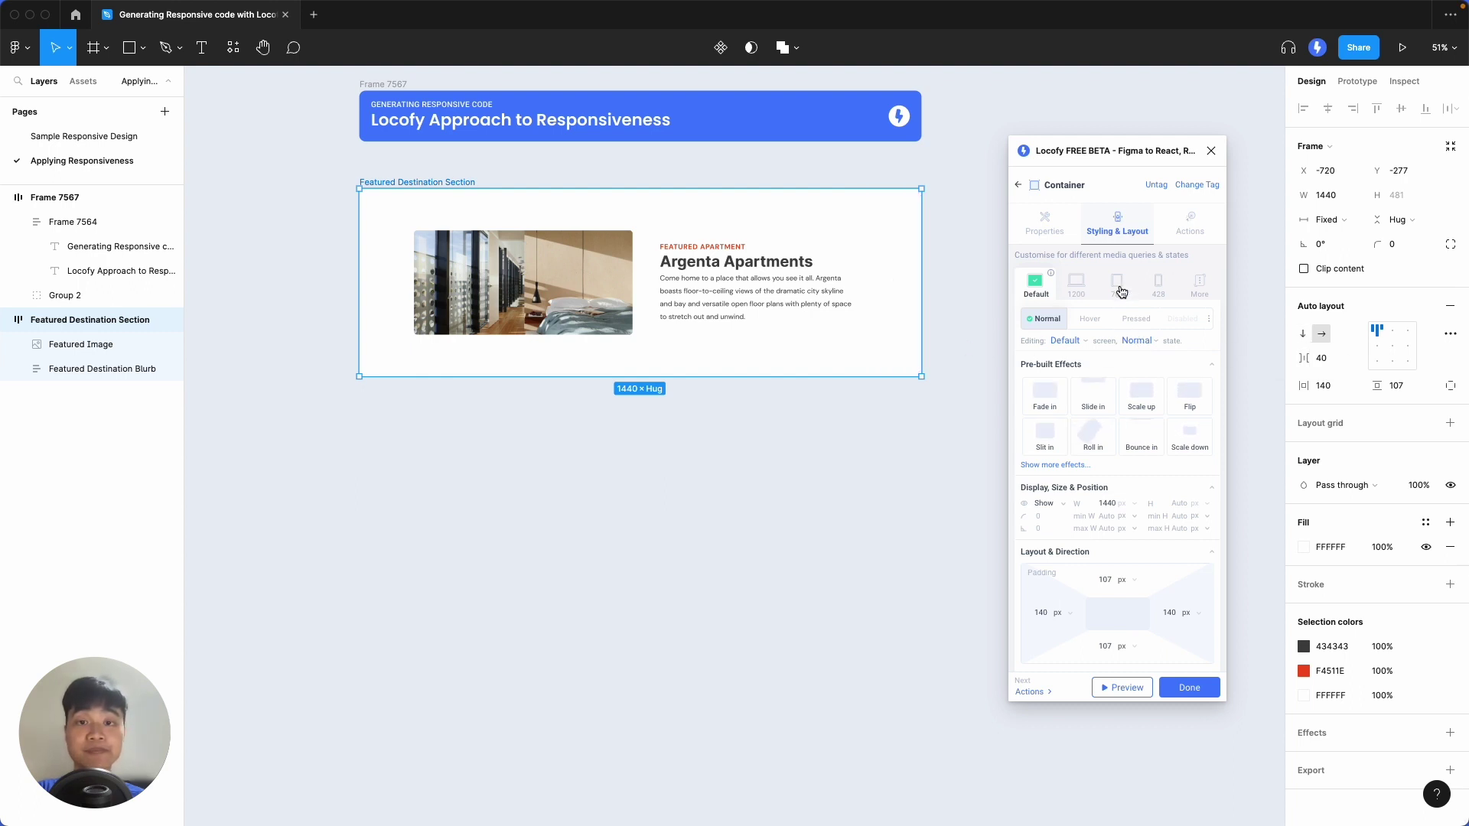
# Step: Set vertical direction for the 768 breakpoint and preview the stacked result
pyautogui.scroll(-5, 1092, 551)
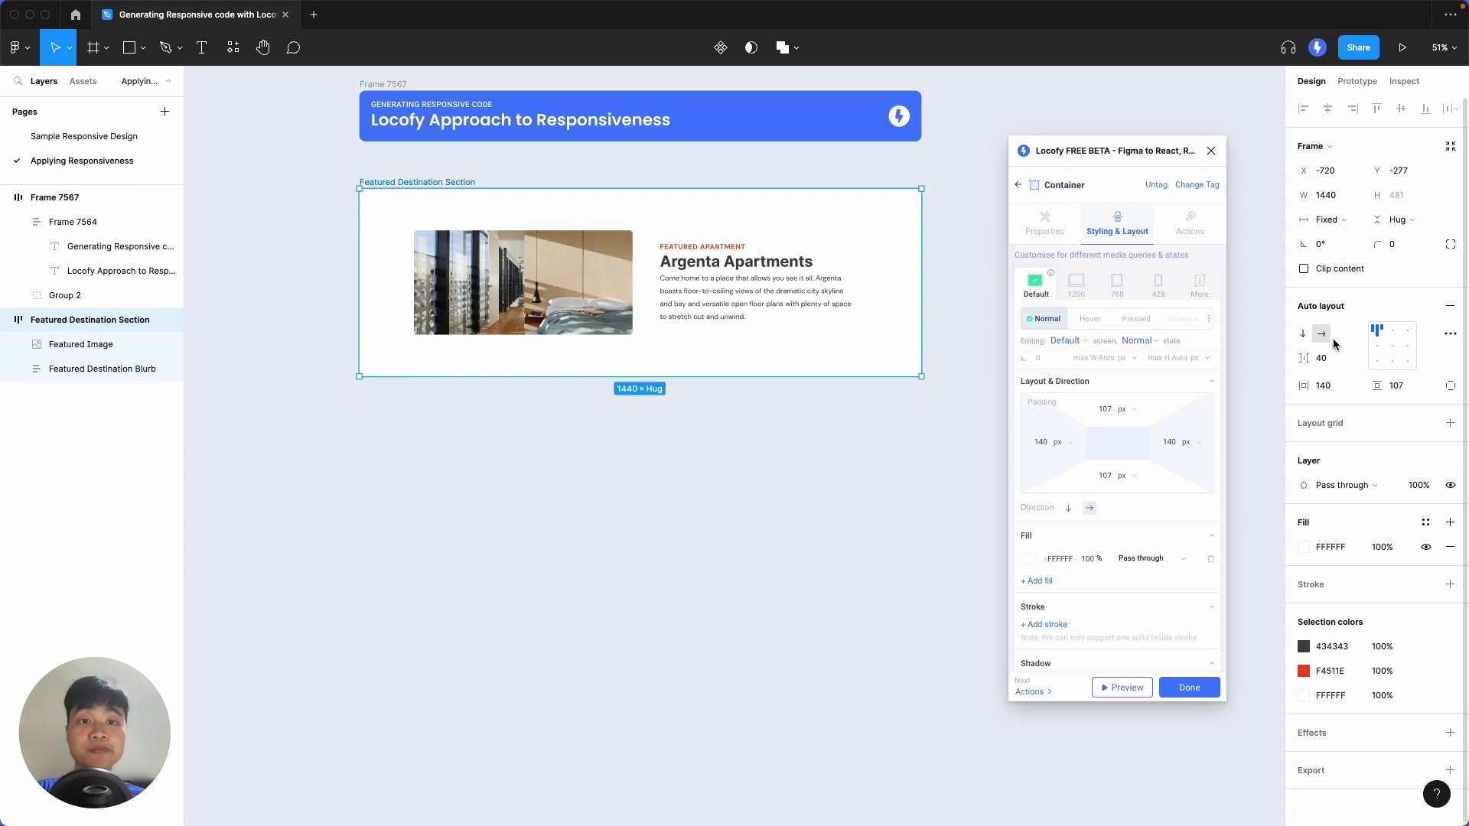
pyautogui.click(1120, 286)
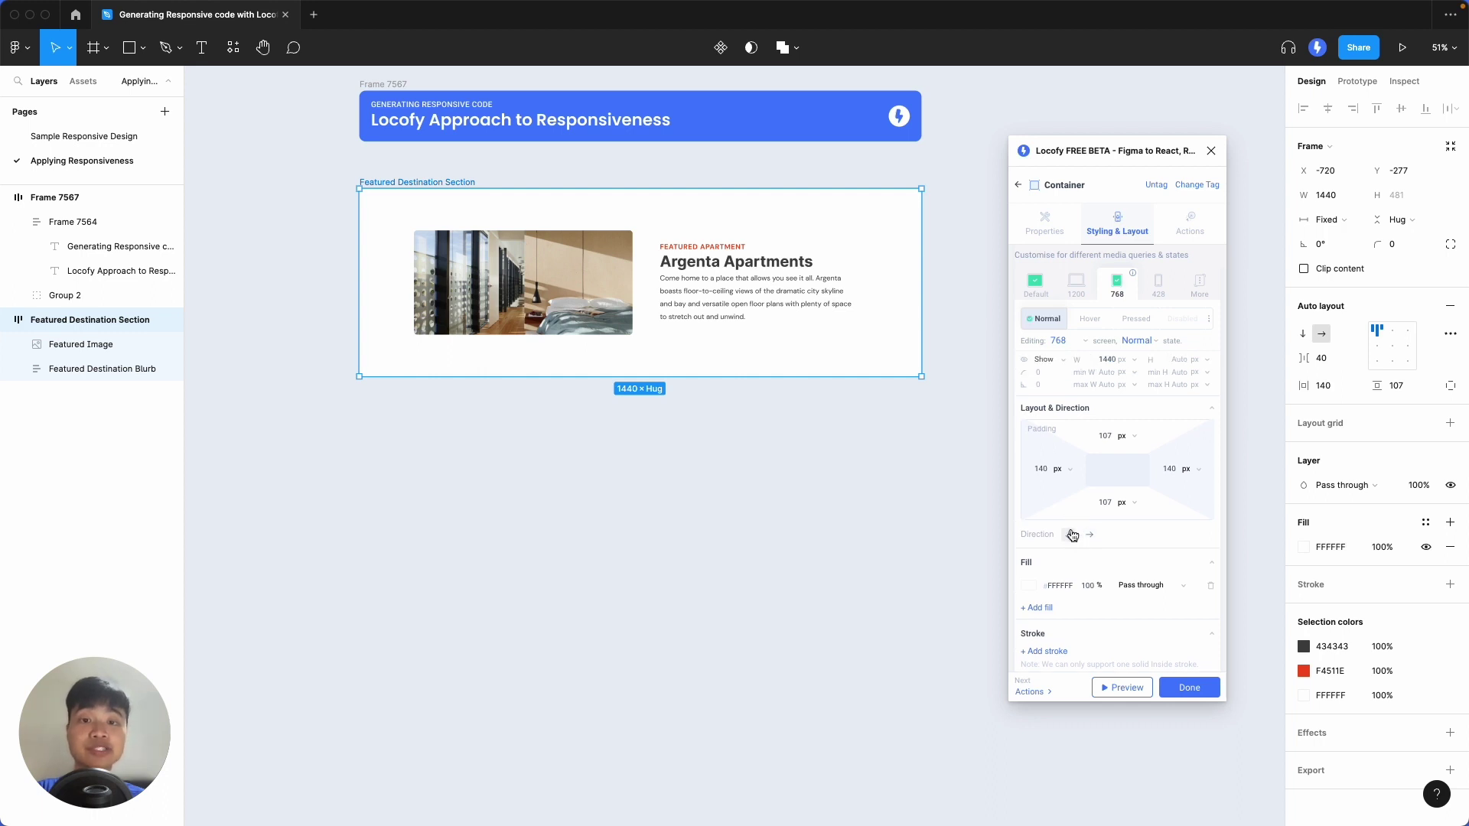
pyautogui.click(1069, 534)
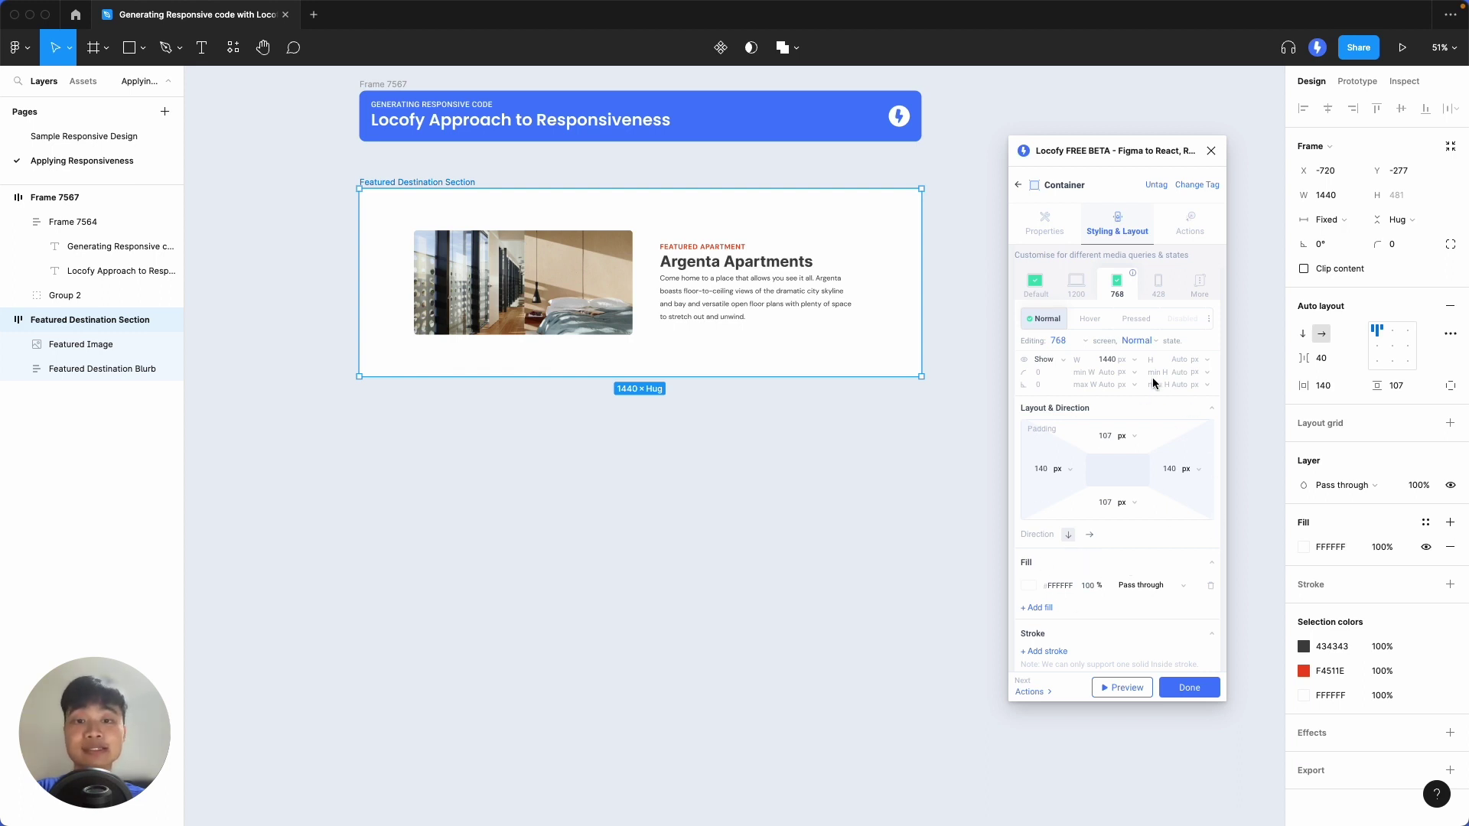
pyautogui.scroll(1, 1155, 383)
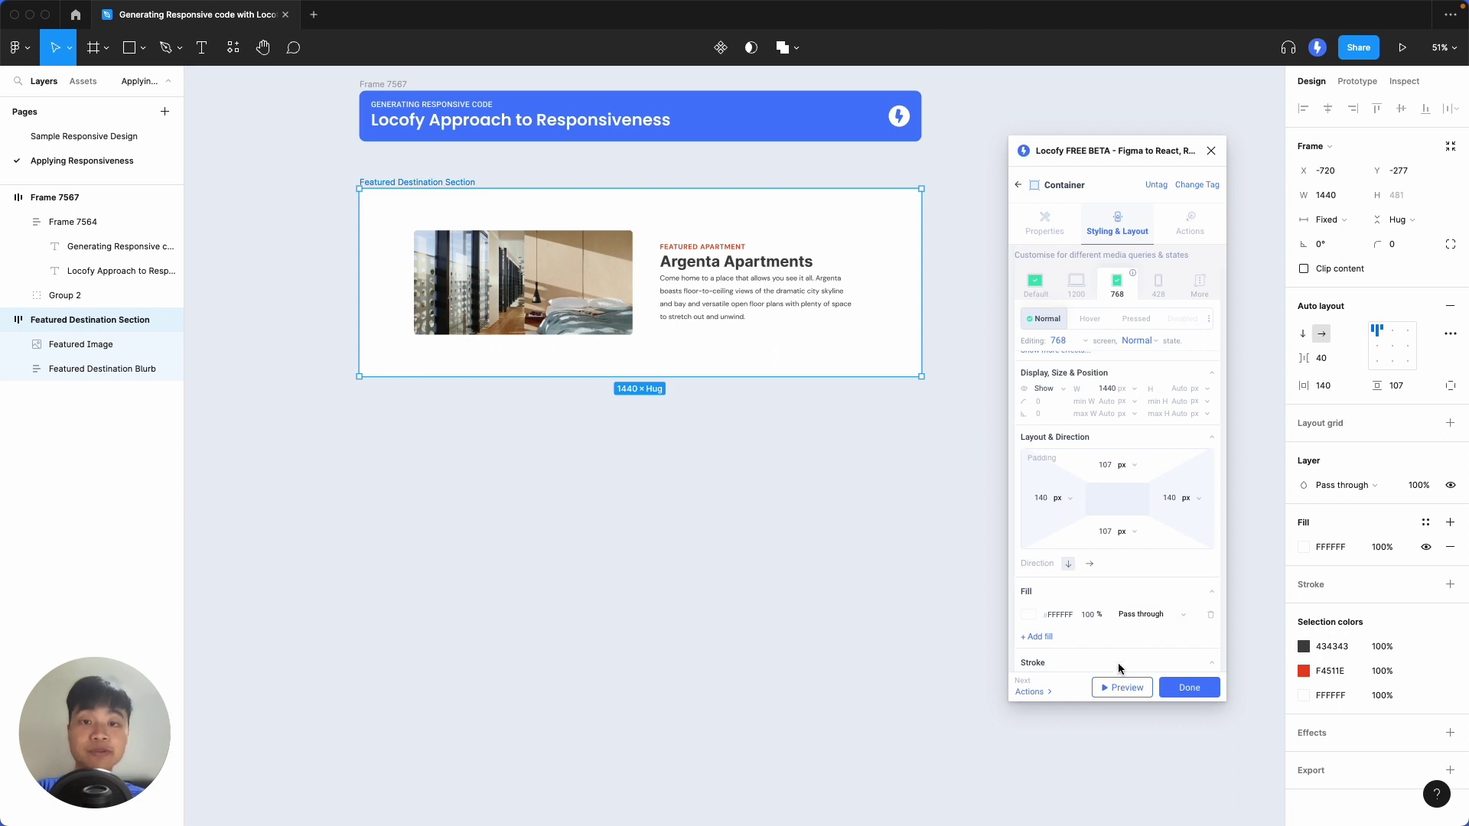
pyautogui.click(1119, 687)
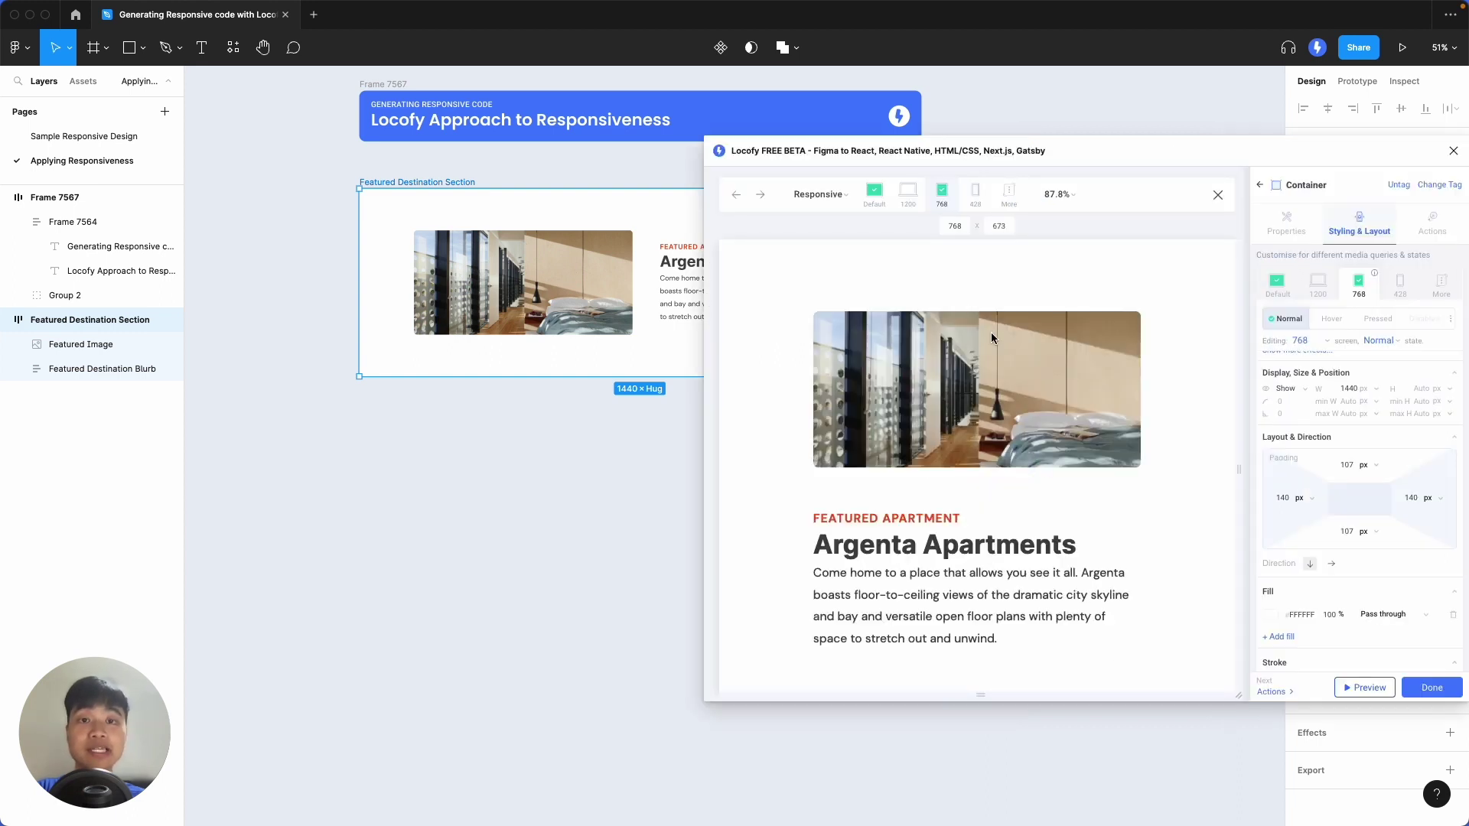
# Step: Check the preview from default 1440 down to about 726 wide, then close it
pyautogui.click(879, 201)
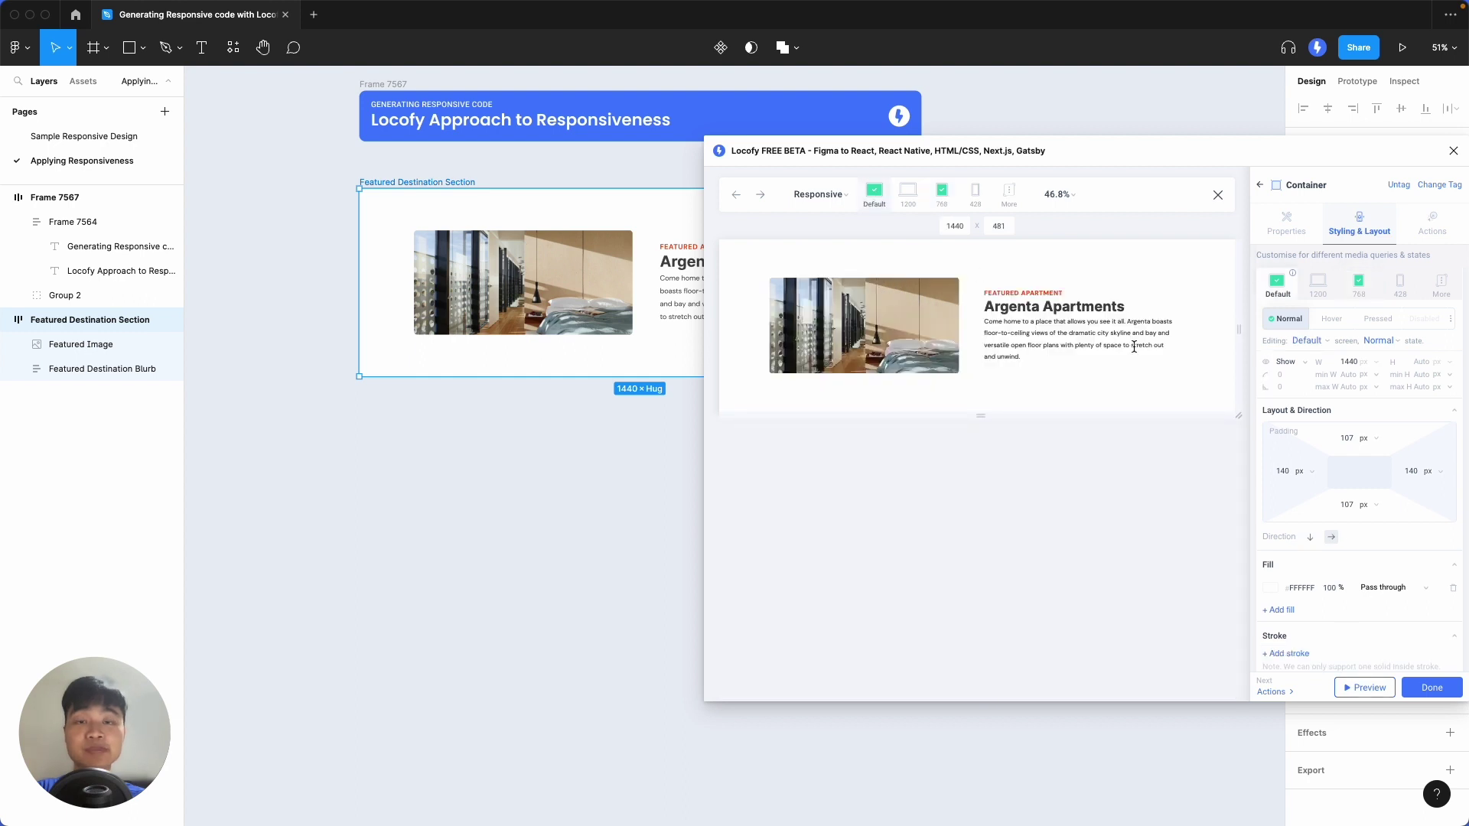
pyautogui.moveTo(1236, 332); pyautogui.dragTo(1113, 362)
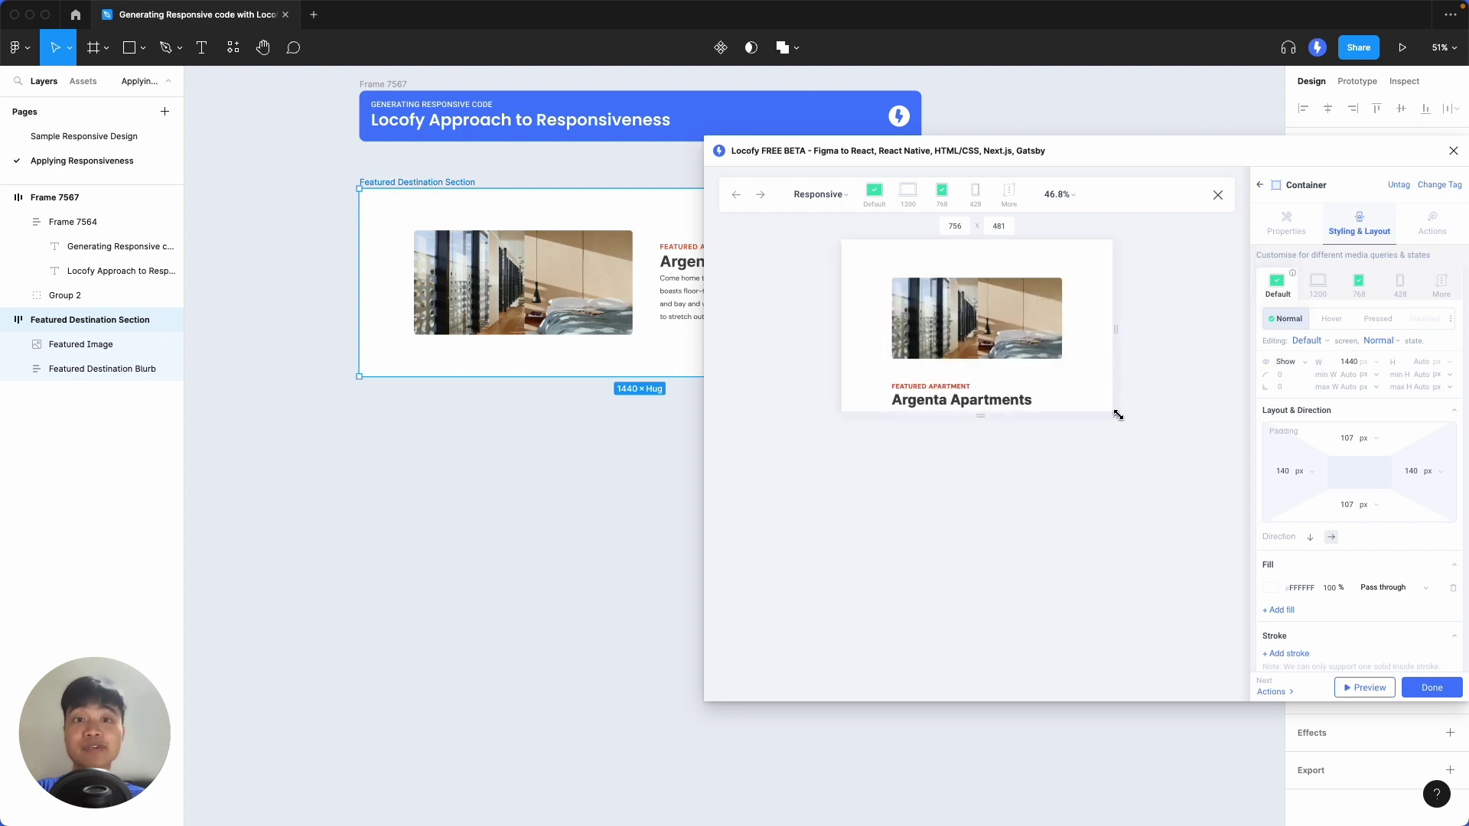
pyautogui.moveTo(1117, 415); pyautogui.dragTo(1107, 585)
pyautogui.moveTo(1112, 585); pyautogui.dragTo(1114, 589)
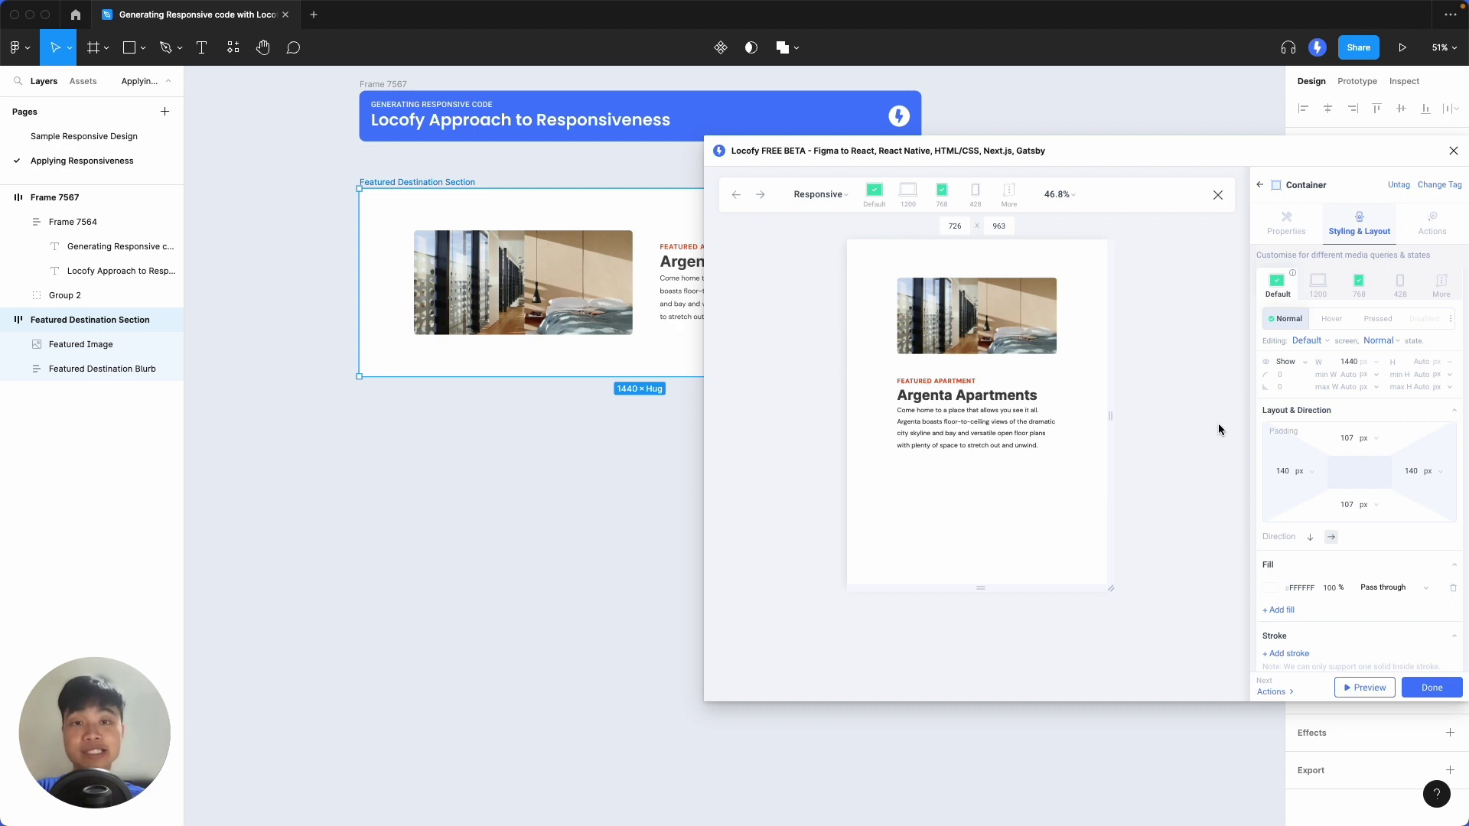
pyautogui.click(1218, 200)
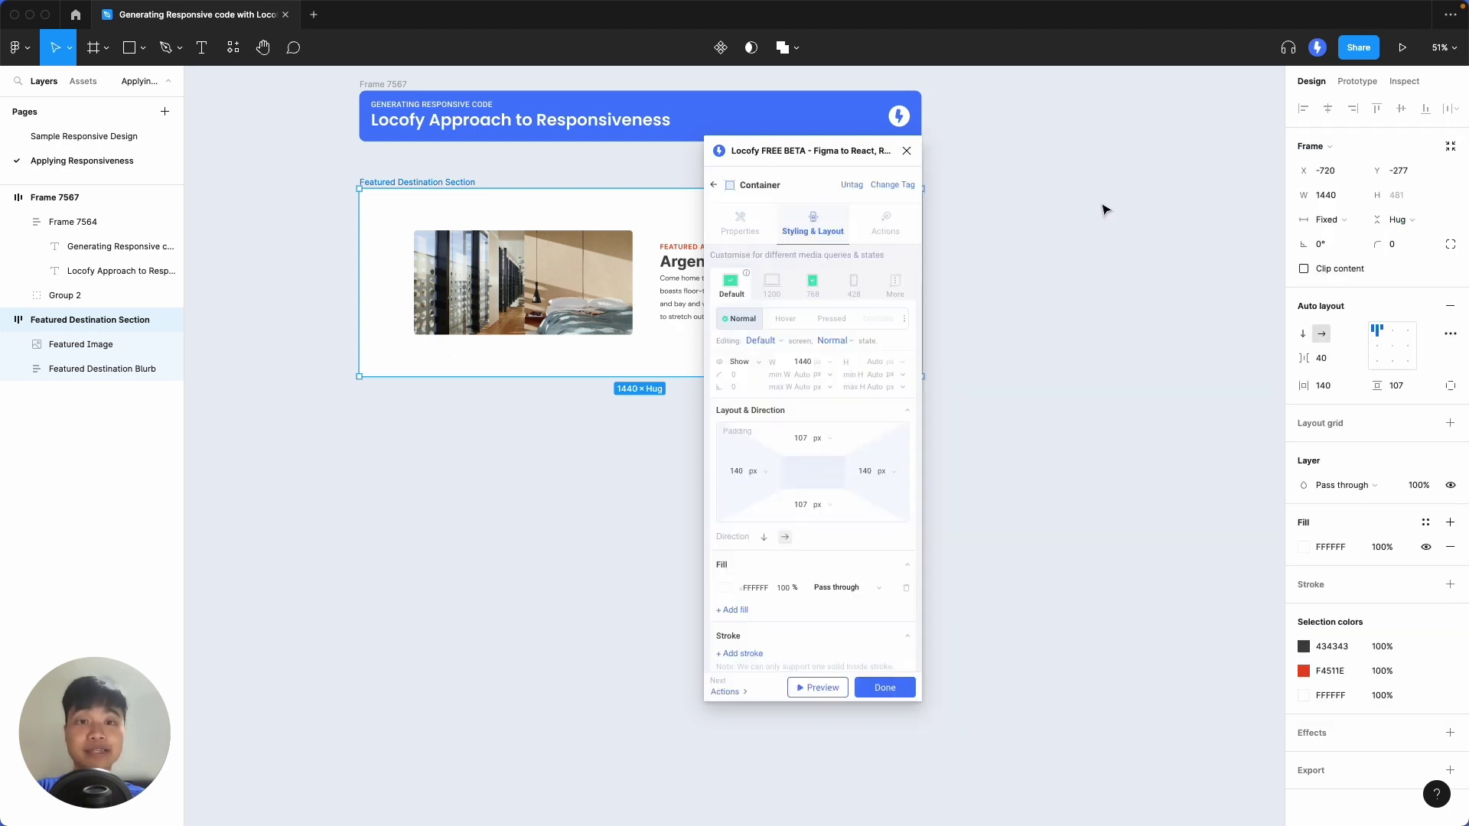
# Step: At the 768 breakpoint, change the container's left and right padding from 140 to 40
pyautogui.moveTo(789, 147); pyautogui.dragTo(1025, 129)
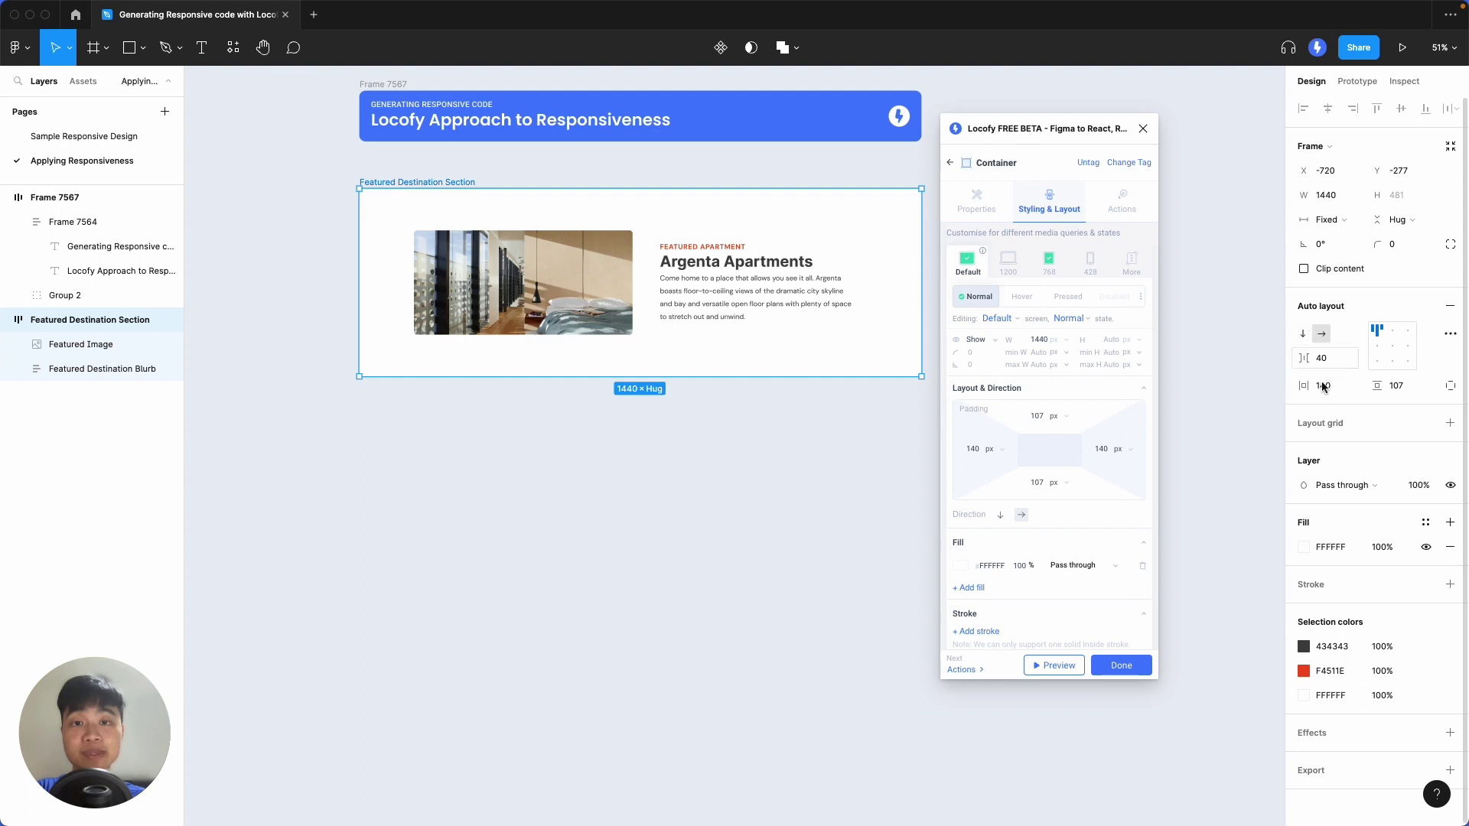
pyautogui.click(903, 291)
pyautogui.click(388, 288)
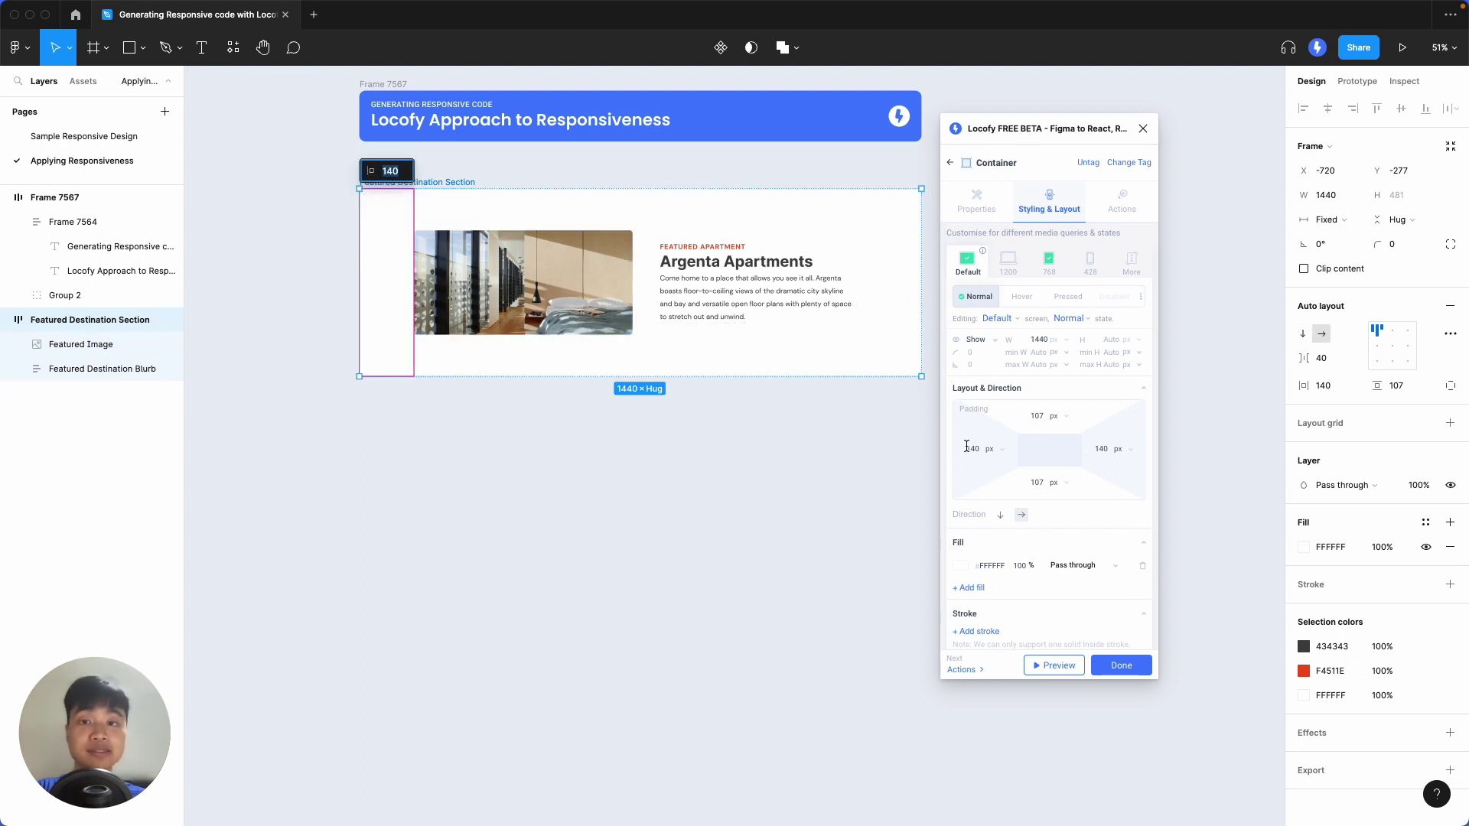
pyautogui.click(1050, 263)
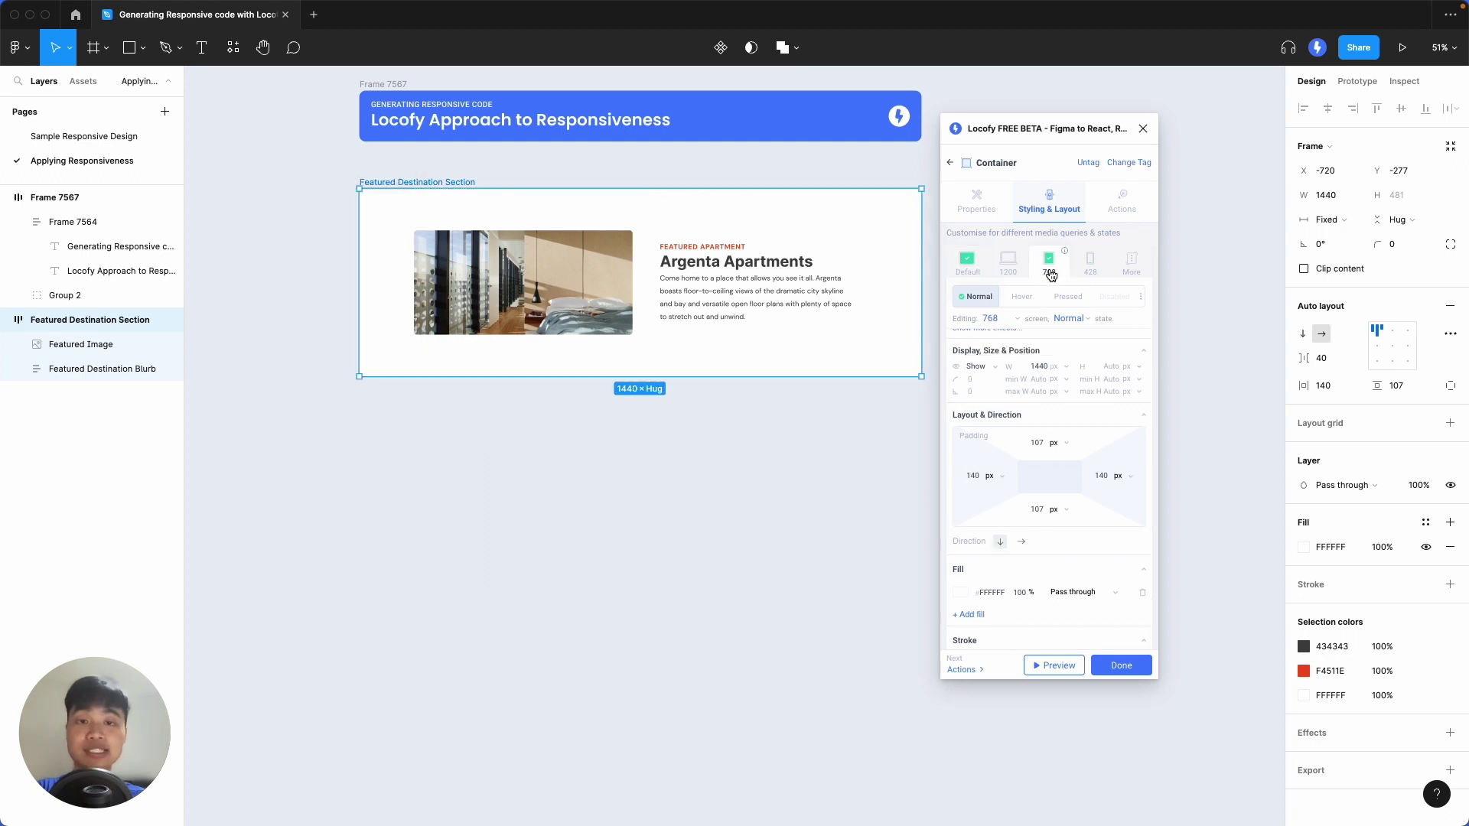
pyautogui.write('40')
pyautogui.doubleClick(1102, 475)
pyautogui.write('40')
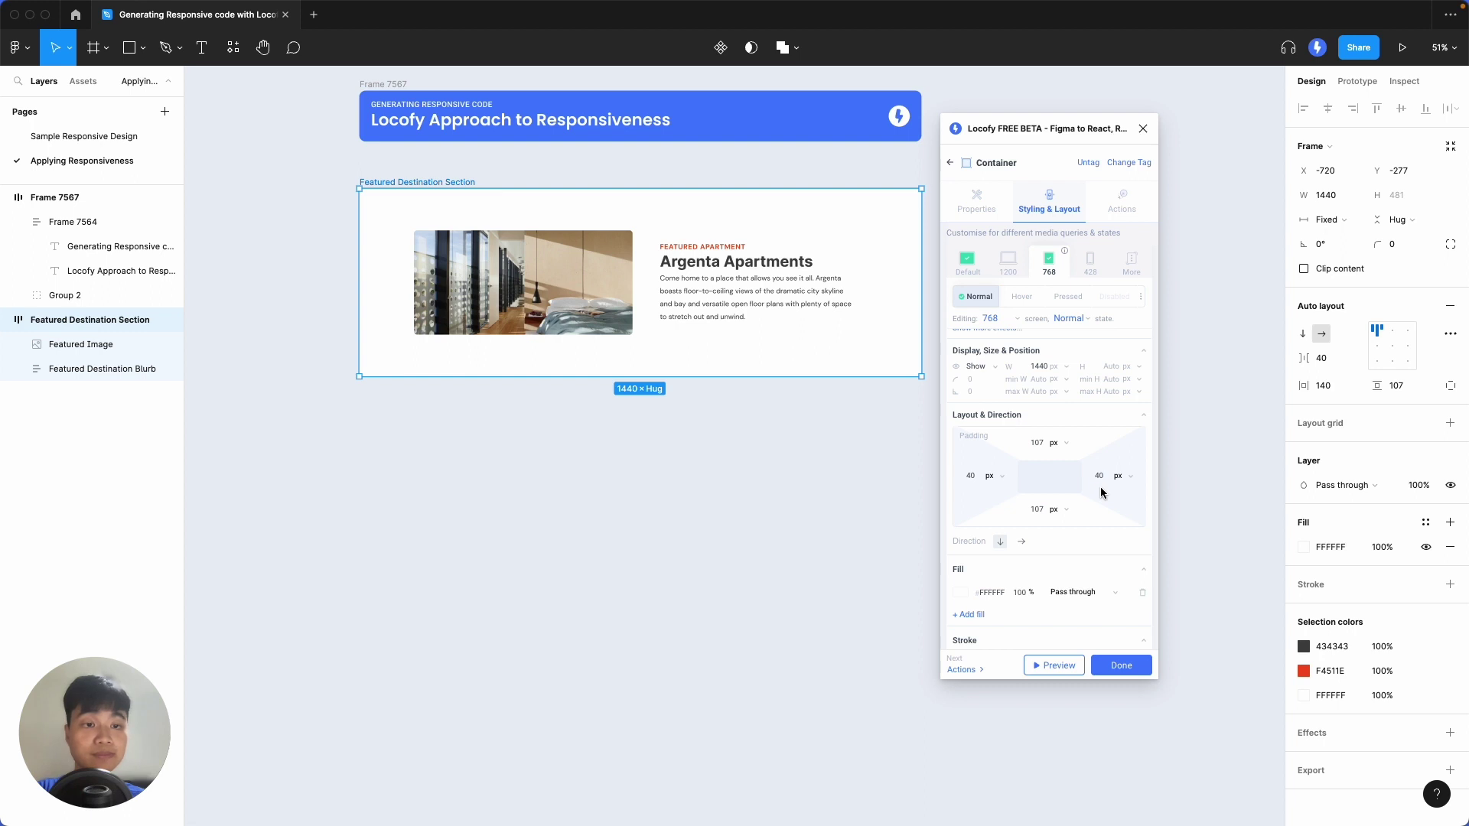
# Step: Preview the section responsively at desktop and narrower widths, then return to the 768 breakpoint styles
pyautogui.click(1058, 663)
pyautogui.moveTo(1218, 306); pyautogui.dragTo(1099, 344)
pyautogui.moveTo(1094, 397); pyautogui.dragTo(1092, 506)
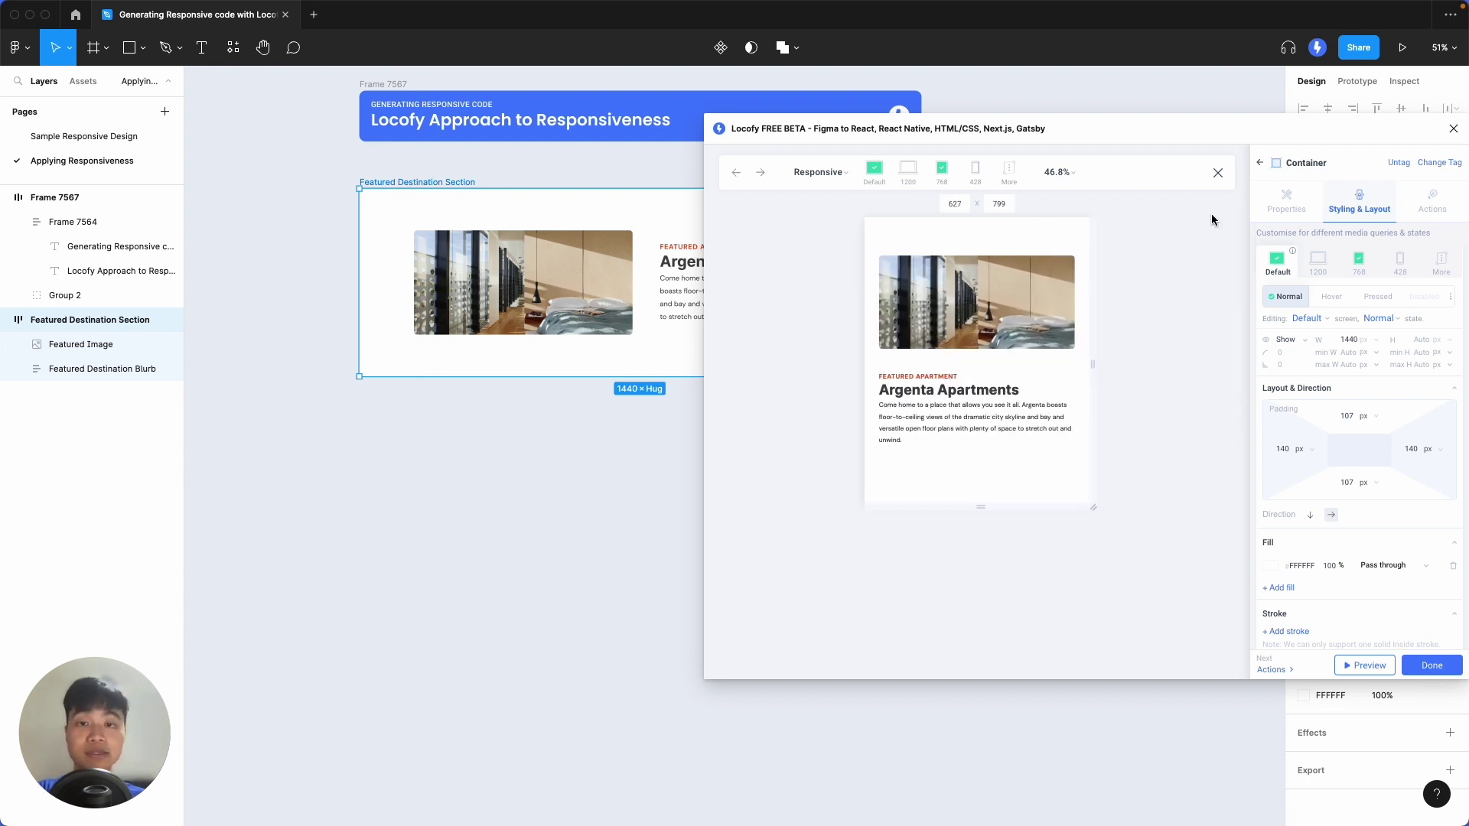
pyautogui.click(1217, 172)
pyautogui.moveTo(813, 133); pyautogui.dragTo(1118, 135)
pyautogui.click(1119, 264)
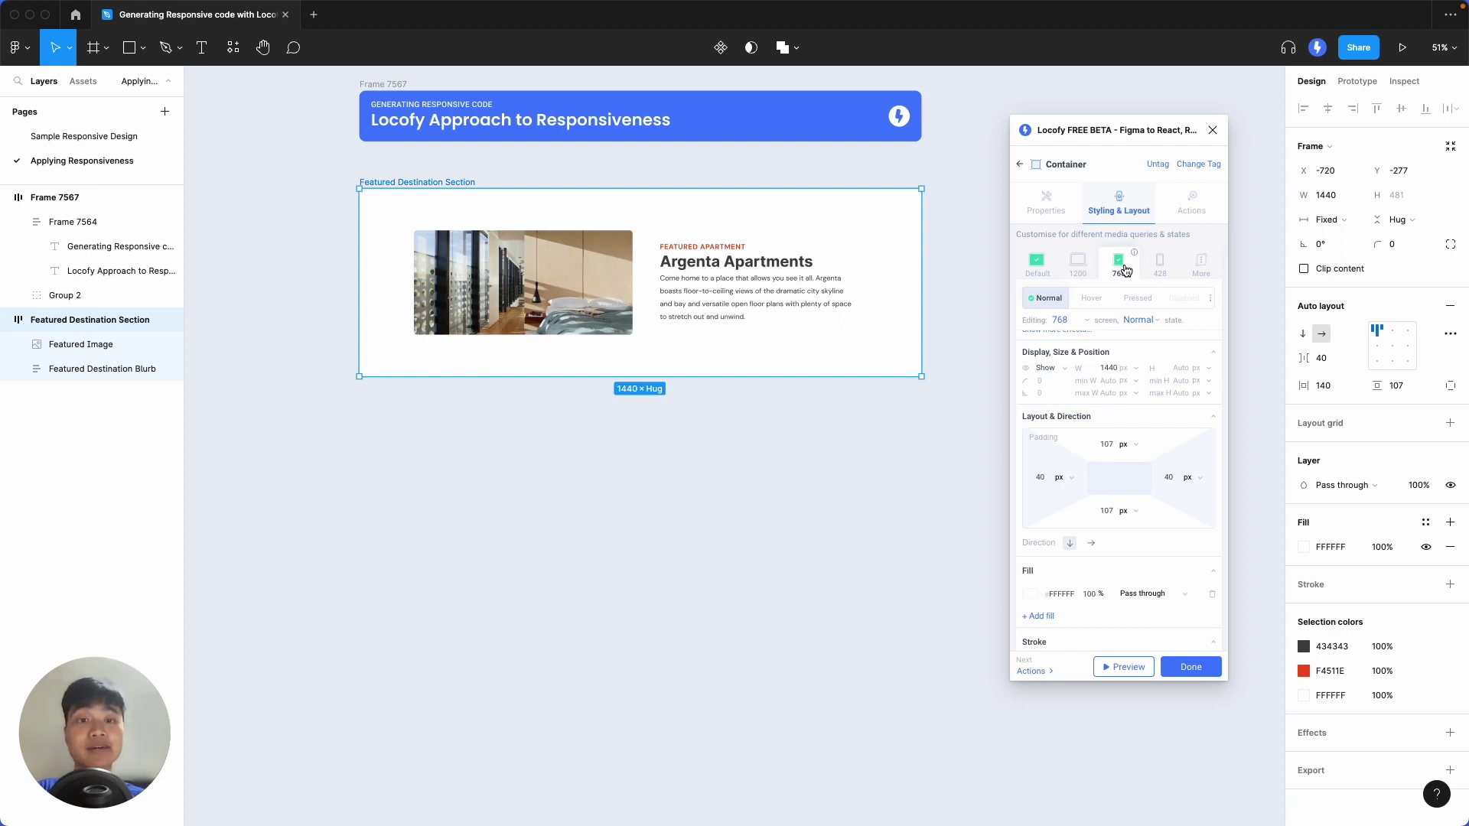
# Step: Change the tablet breakpoint's screen width from 768 to 900 and confirm
pyautogui.moveTo(1133, 254)
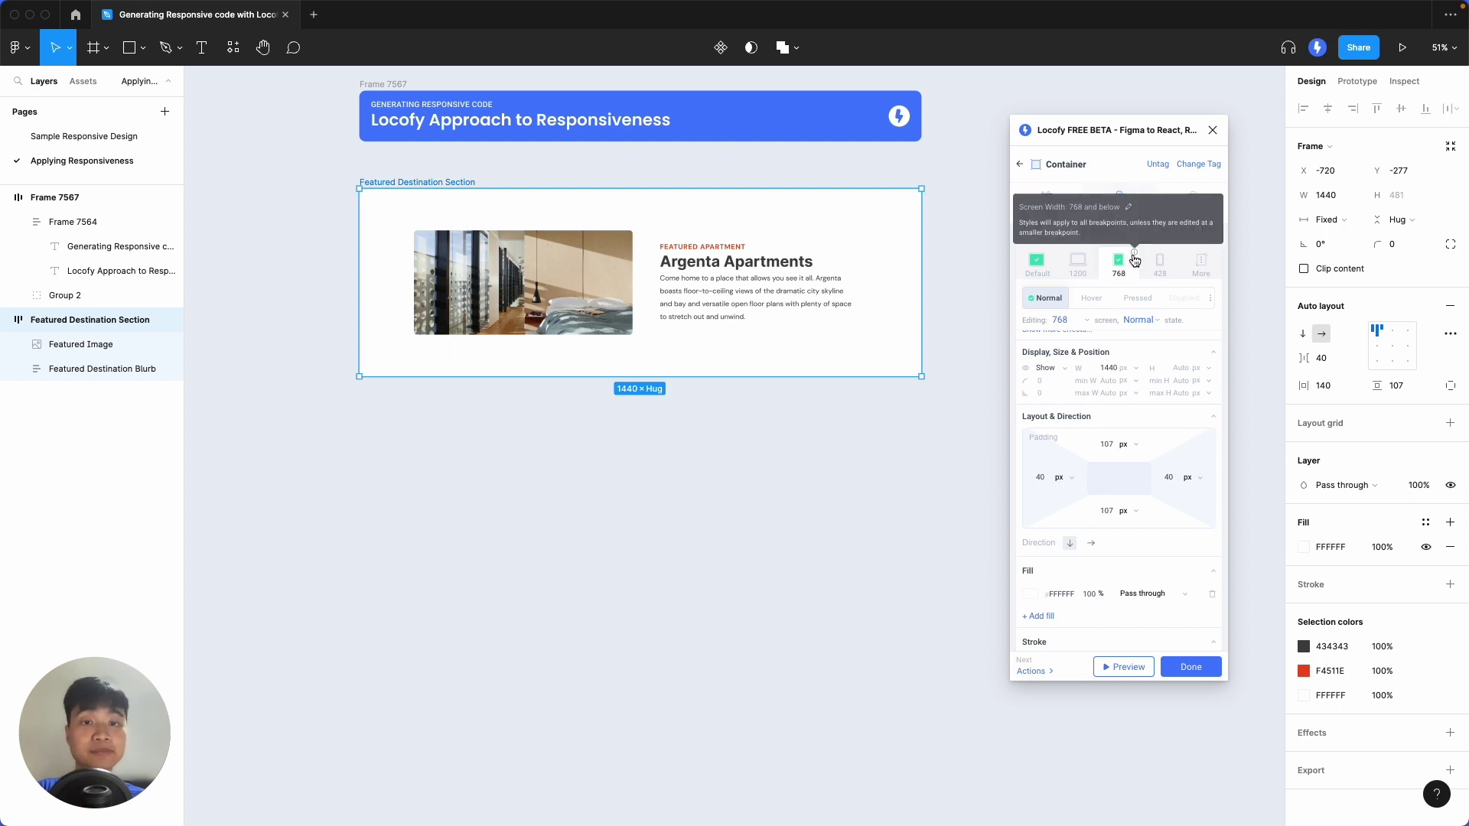
pyautogui.click(1129, 207)
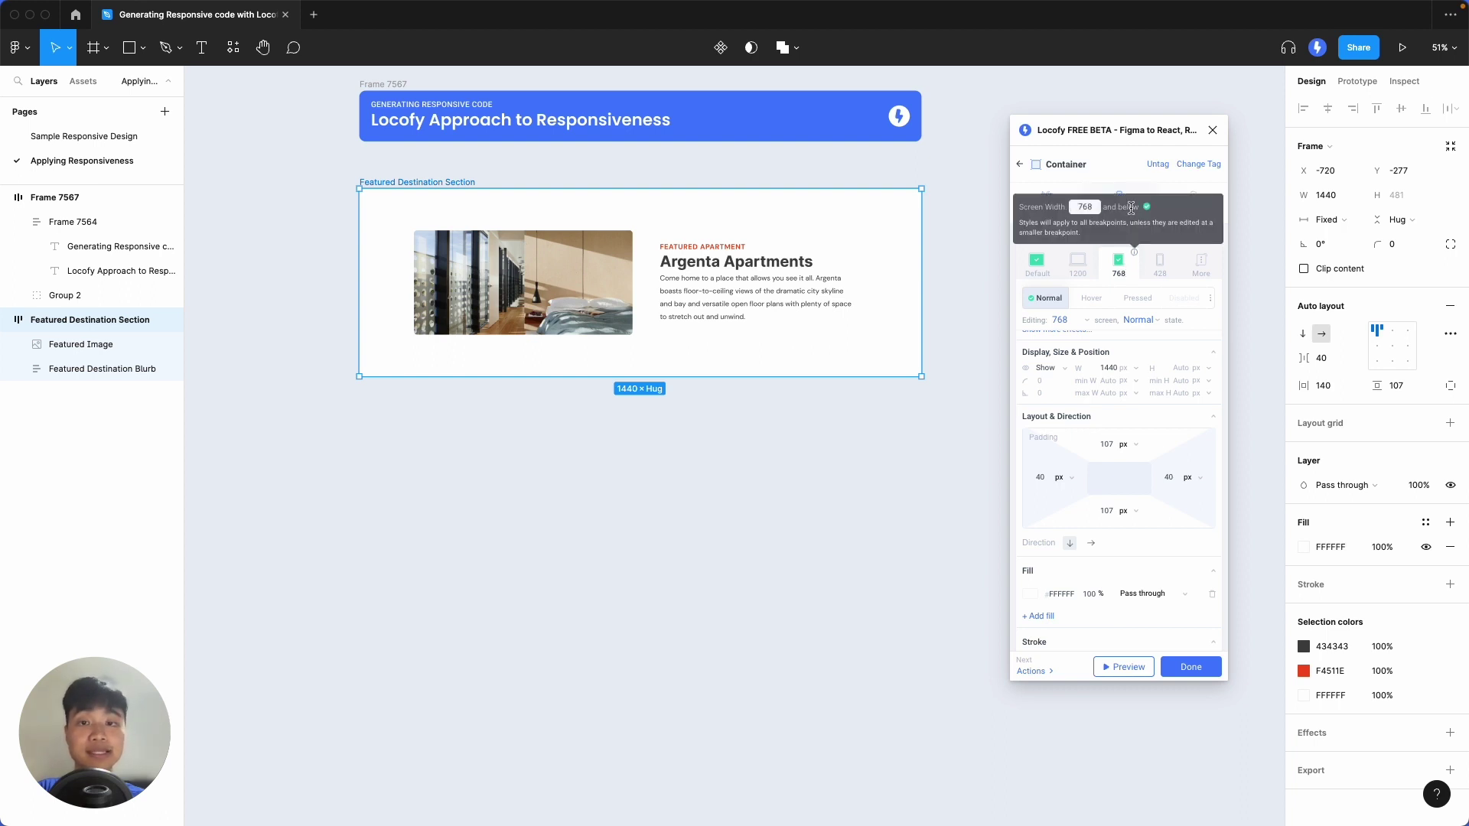
pyautogui.doubleClick(1091, 208)
pyautogui.write('900')
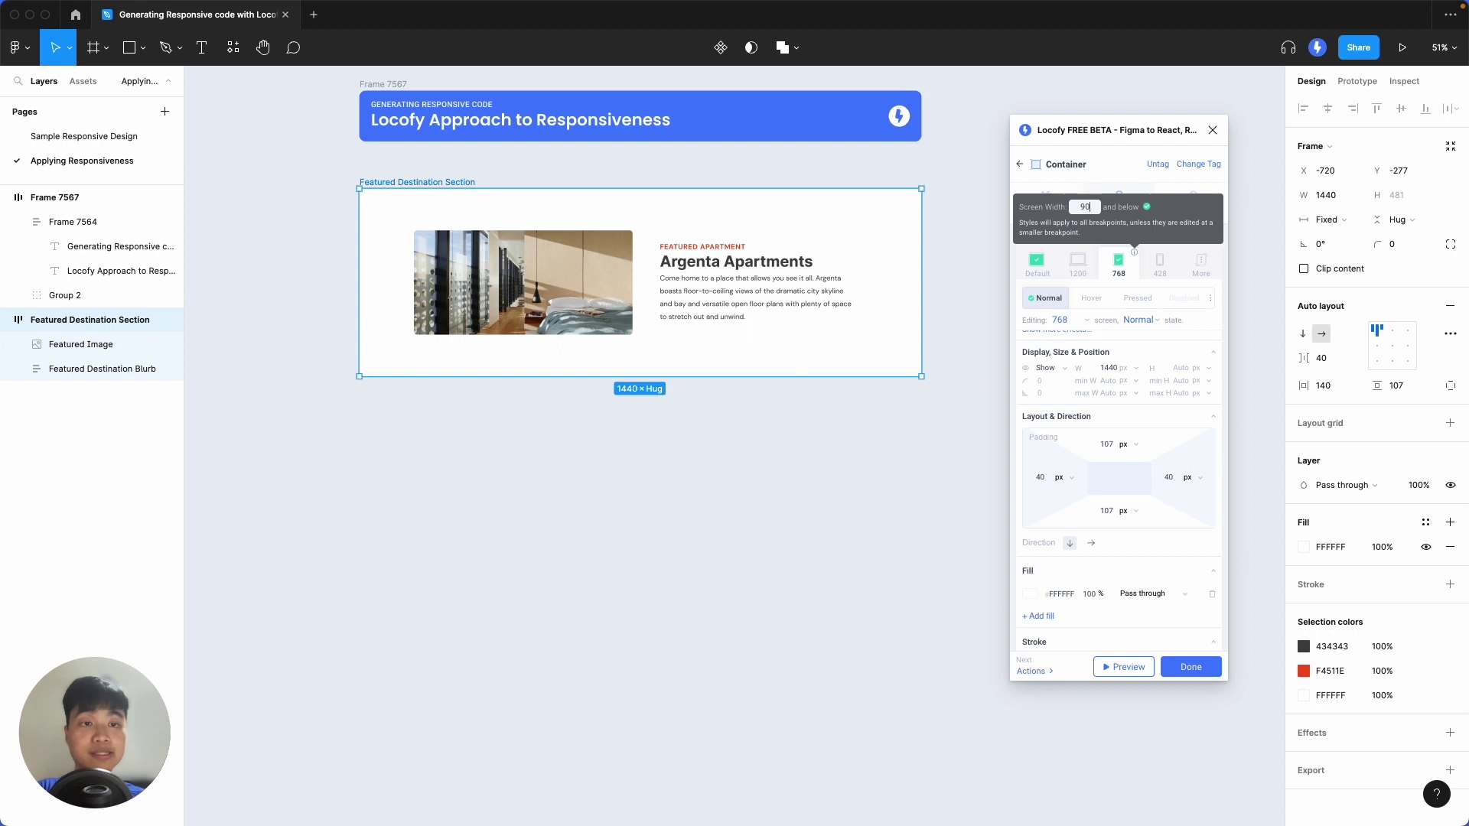
pyautogui.click(1147, 208)
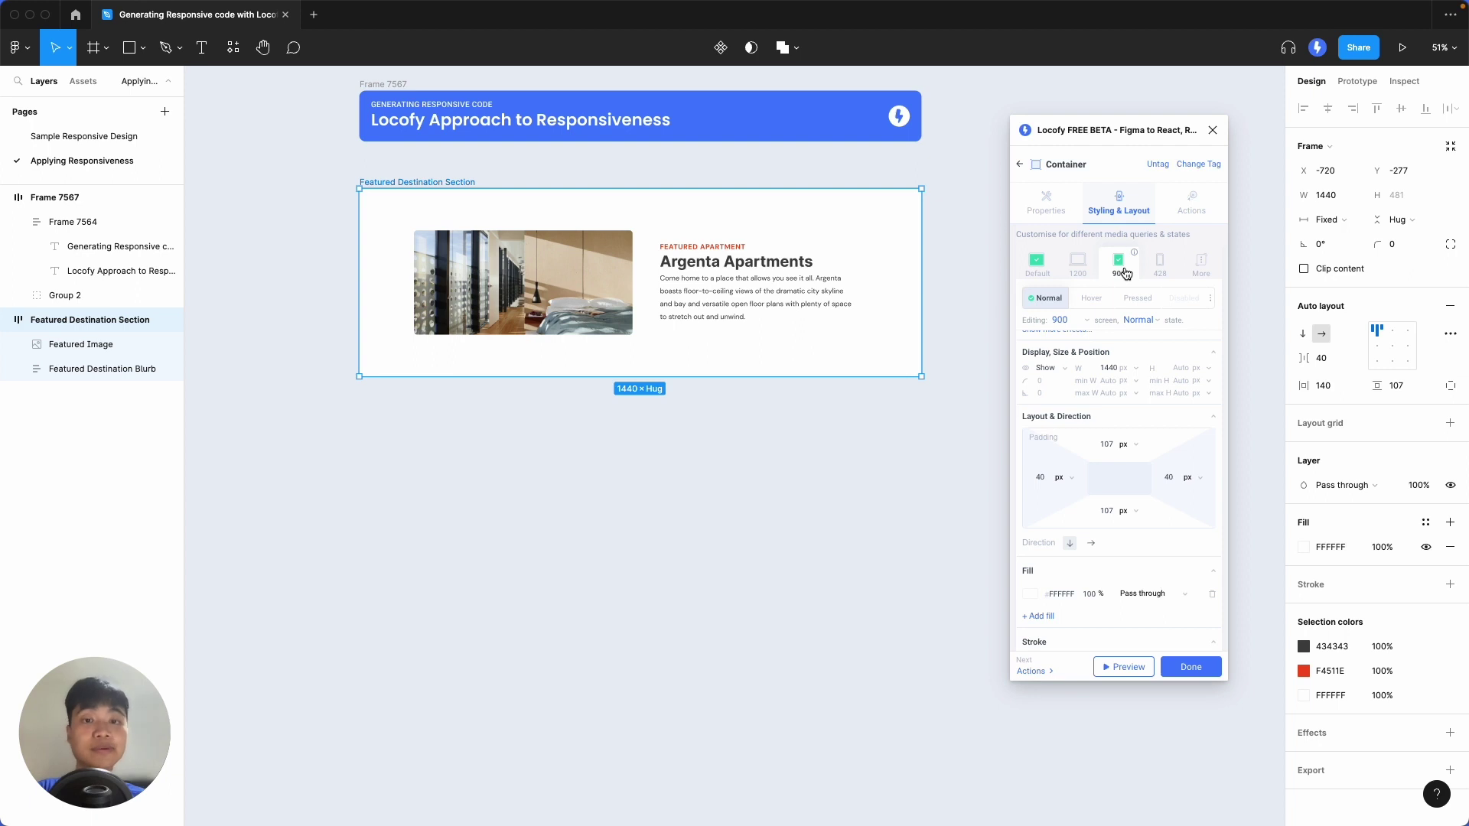
# Step: Preview the section at the Default breakpoint, shrinking the viewport until the content stacks
pyautogui.click(1131, 667)
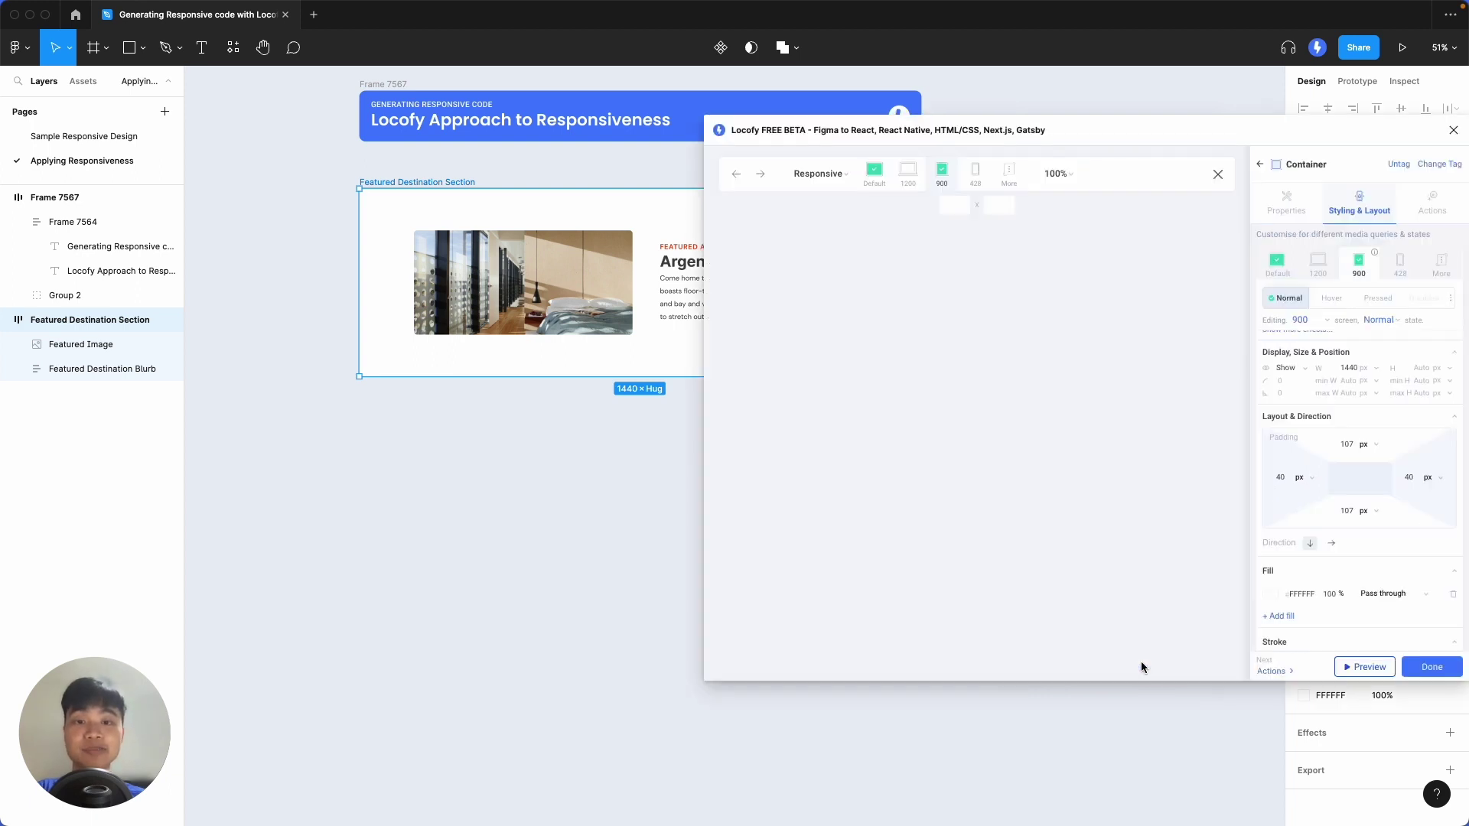
pyautogui.click(874, 171)
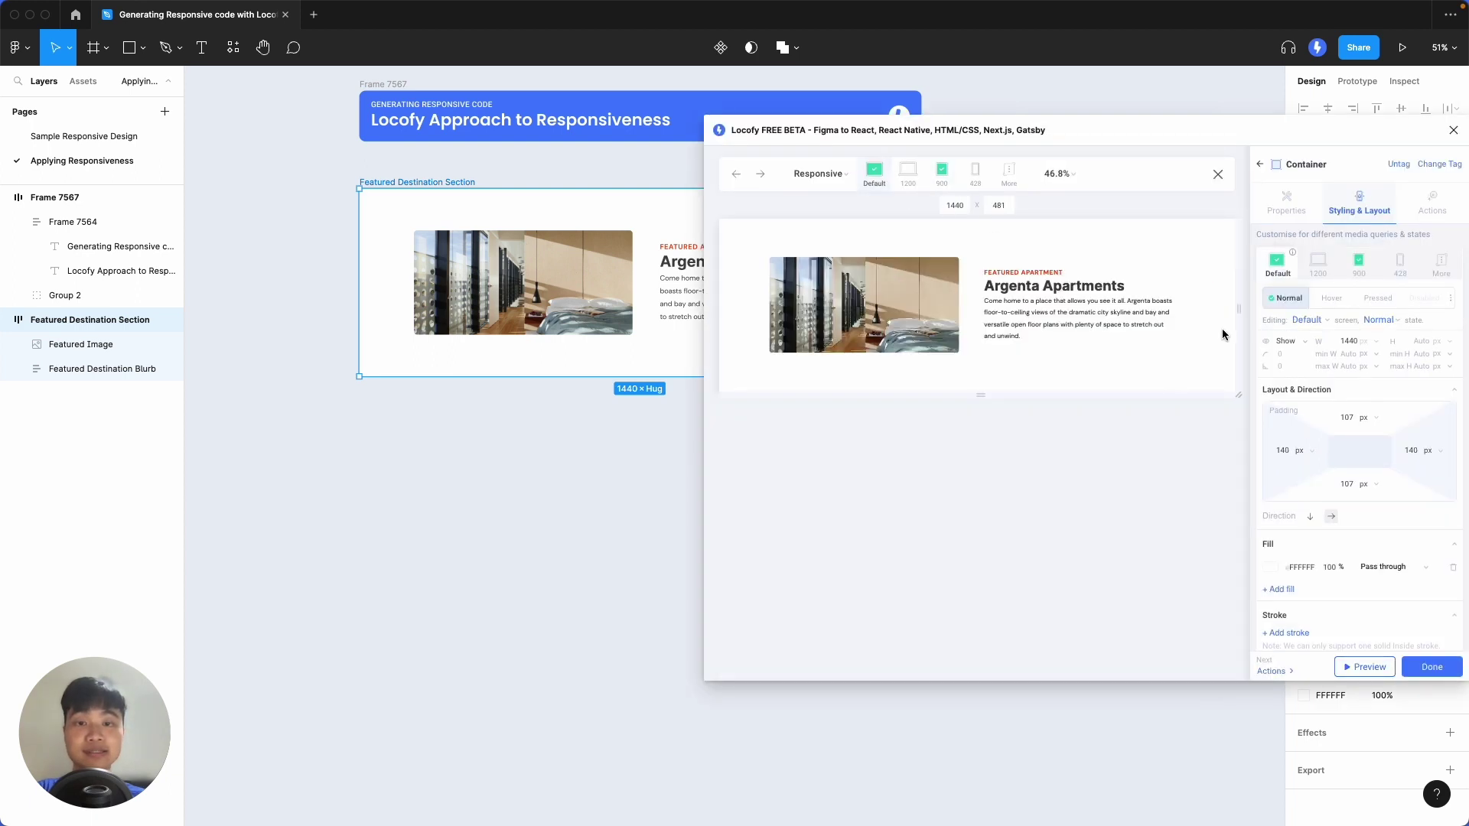
pyautogui.moveTo(1237, 337); pyautogui.dragTo(1134, 338)
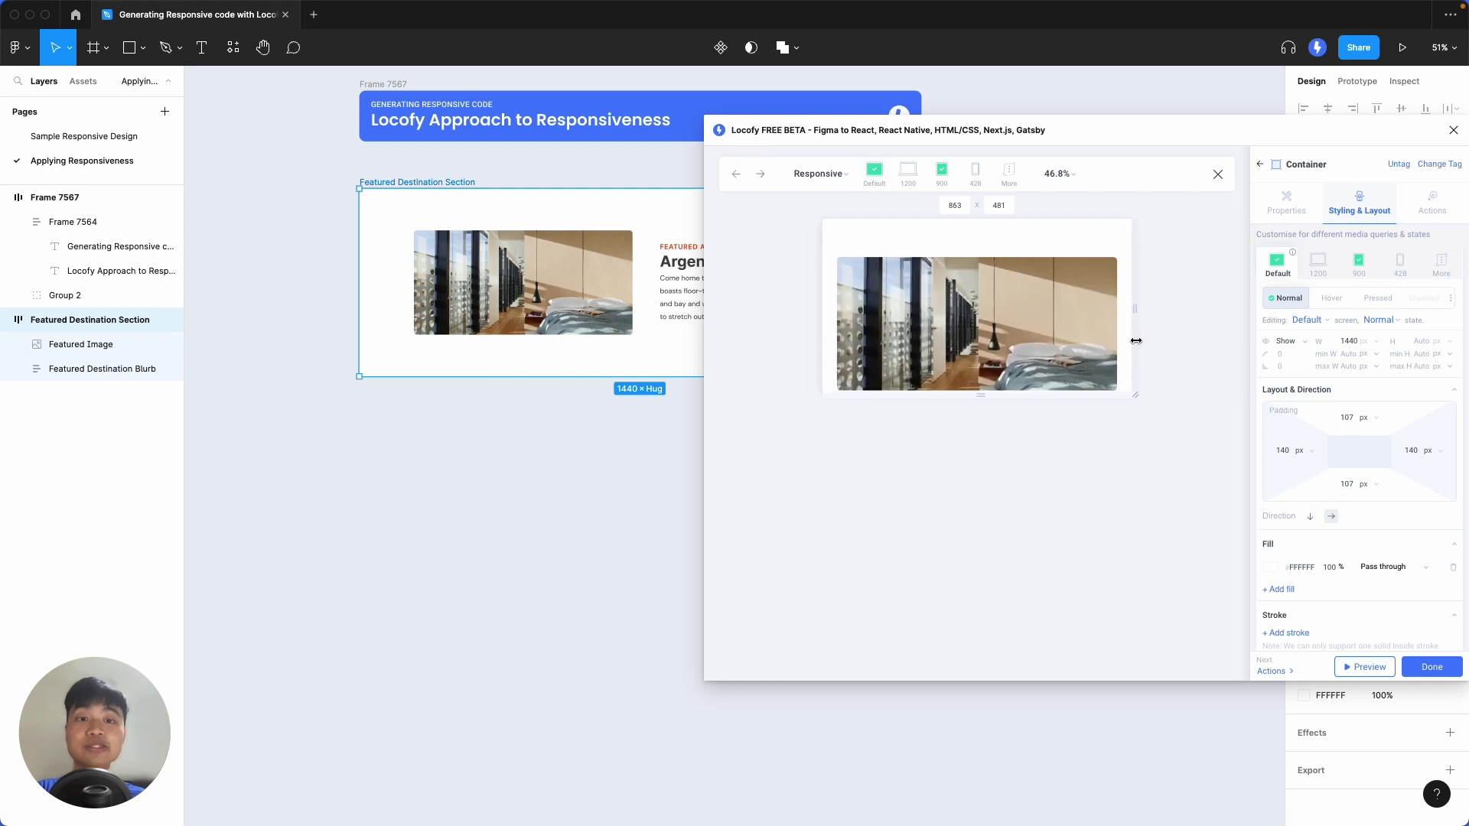
pyautogui.moveTo(1131, 397); pyautogui.dragTo(1129, 505)
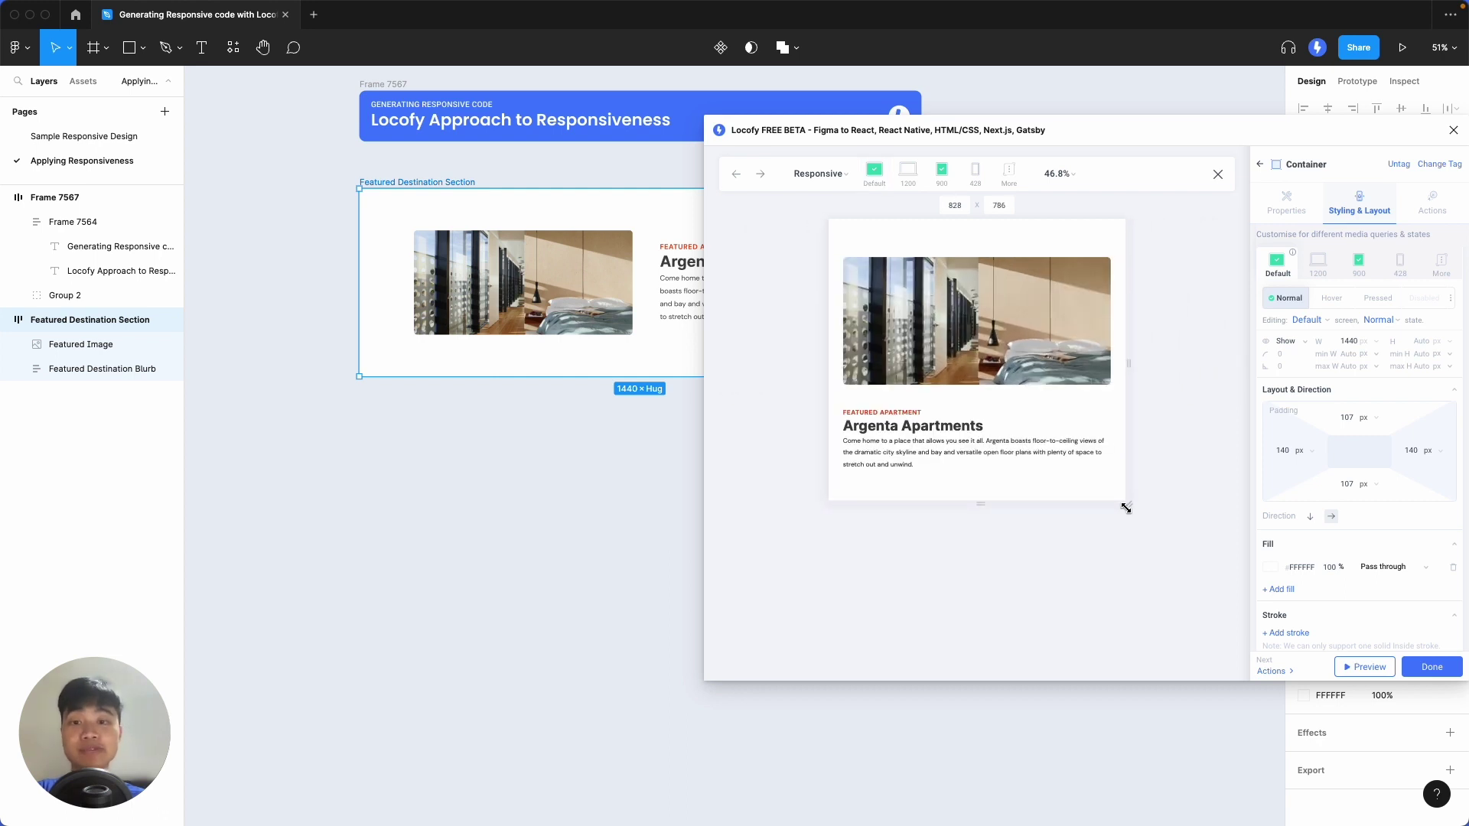
pyautogui.click(1440, 264)
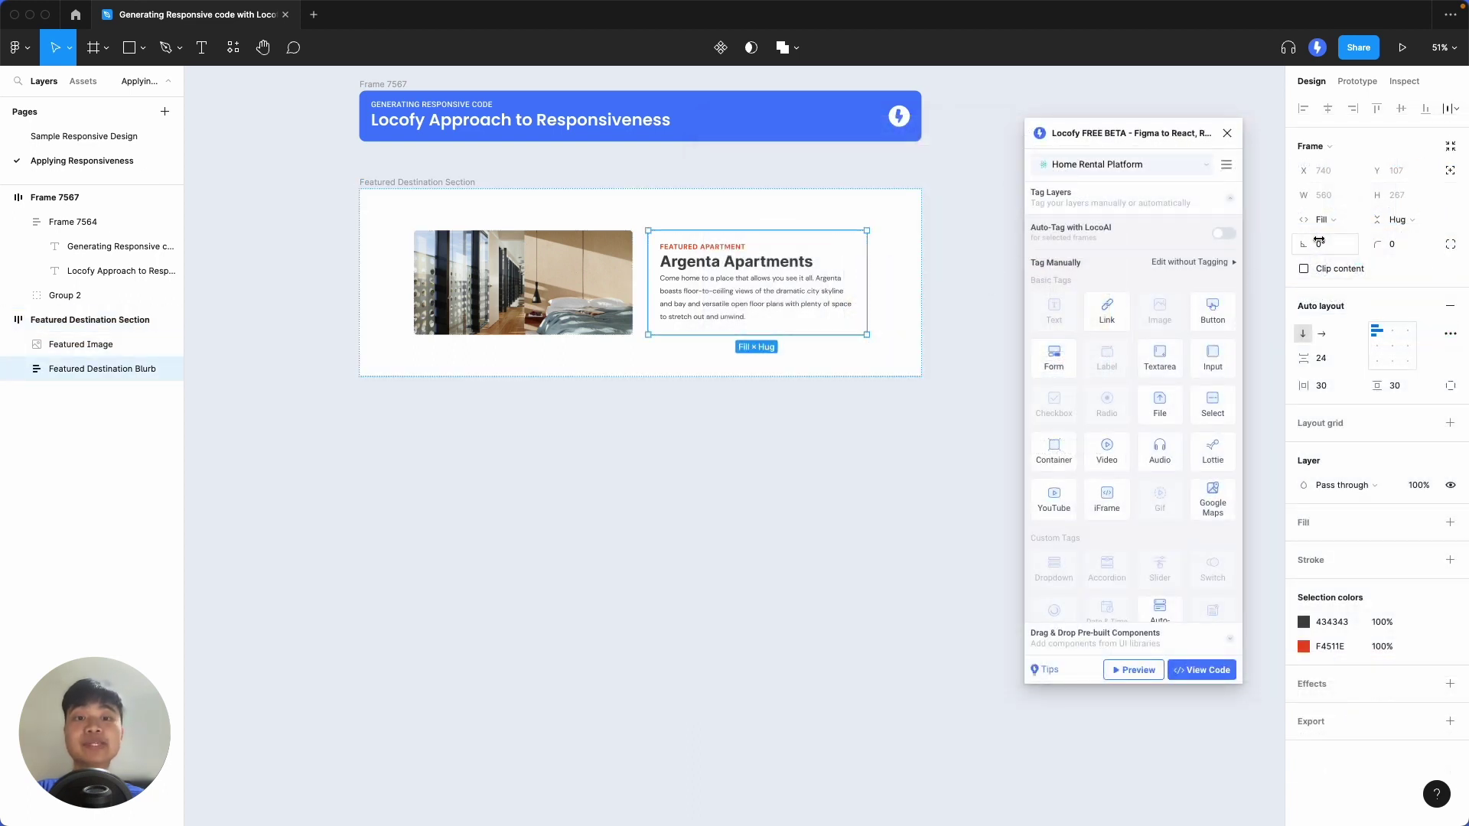
# Step: Set the blurb's width to Fill container, then test the Featured Destination Section's reflow by resizing it
pyautogui.click(1331, 219)
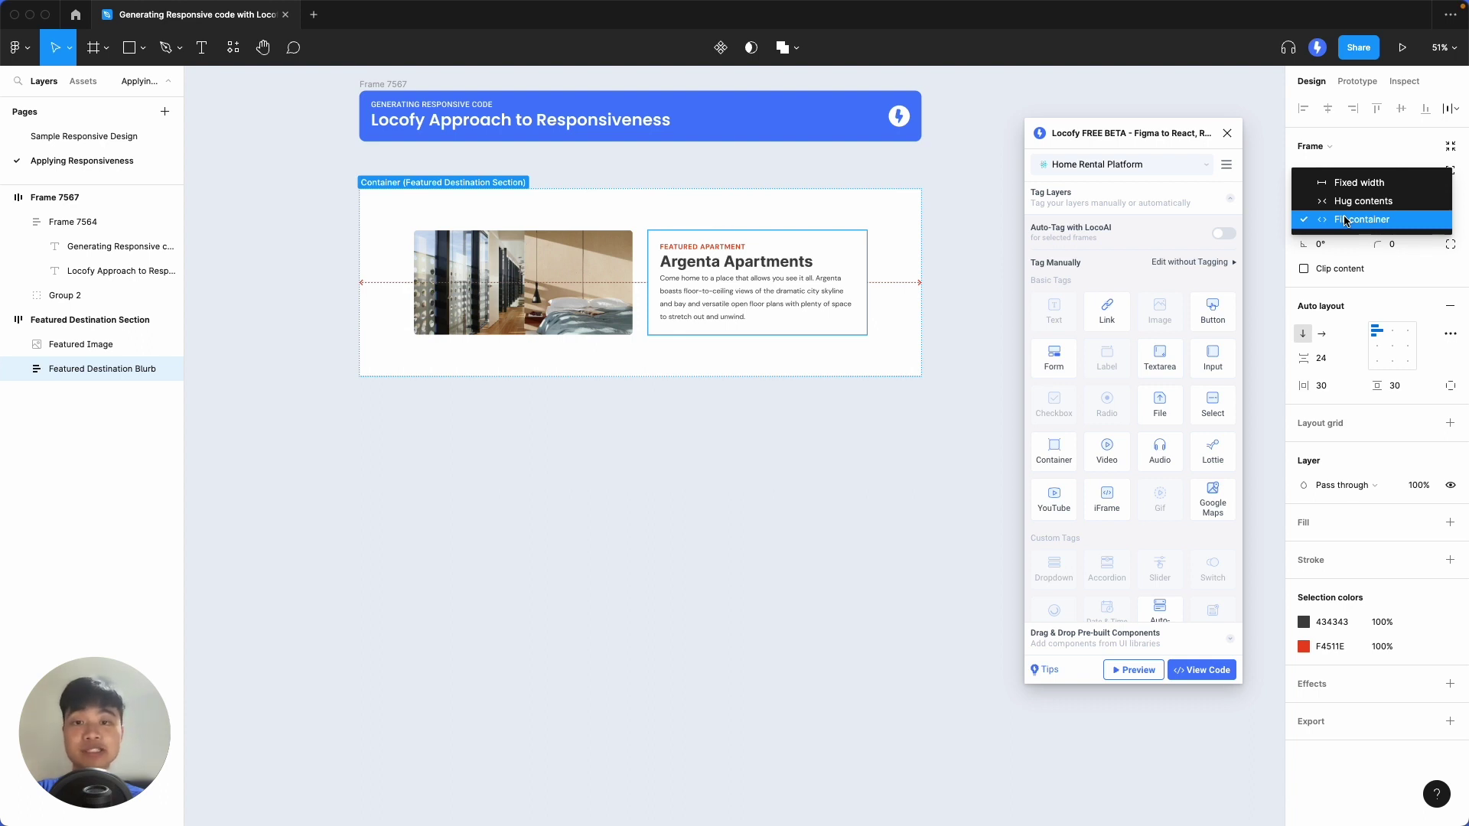
pyautogui.click(1347, 220)
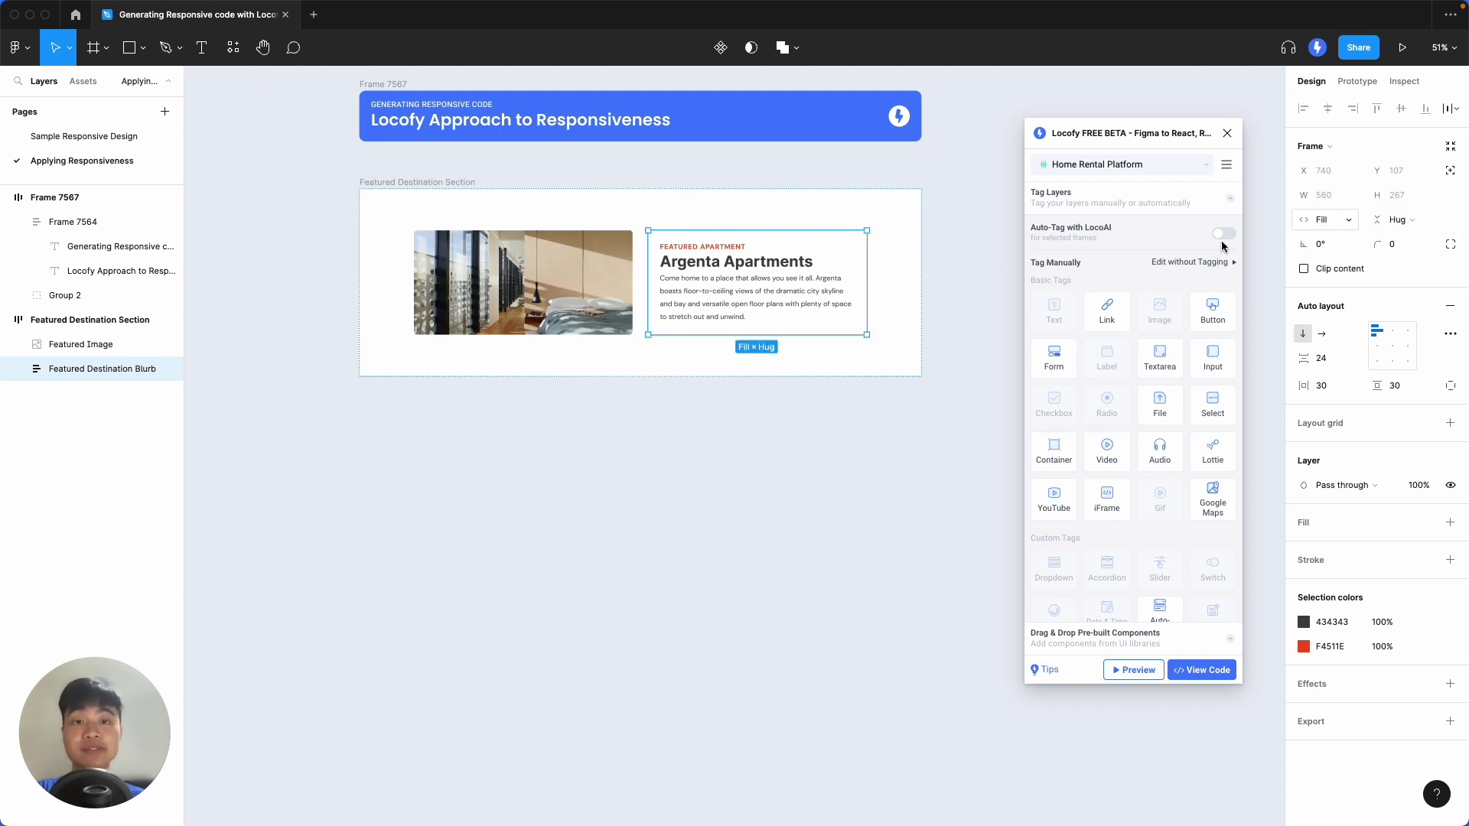
pyautogui.click(910, 263)
pyautogui.moveTo(918, 258)
pyautogui.mouseDown()
pyautogui.moveTo(799, 262)
pyautogui.moveTo(921, 266)
pyautogui.mouseUp()
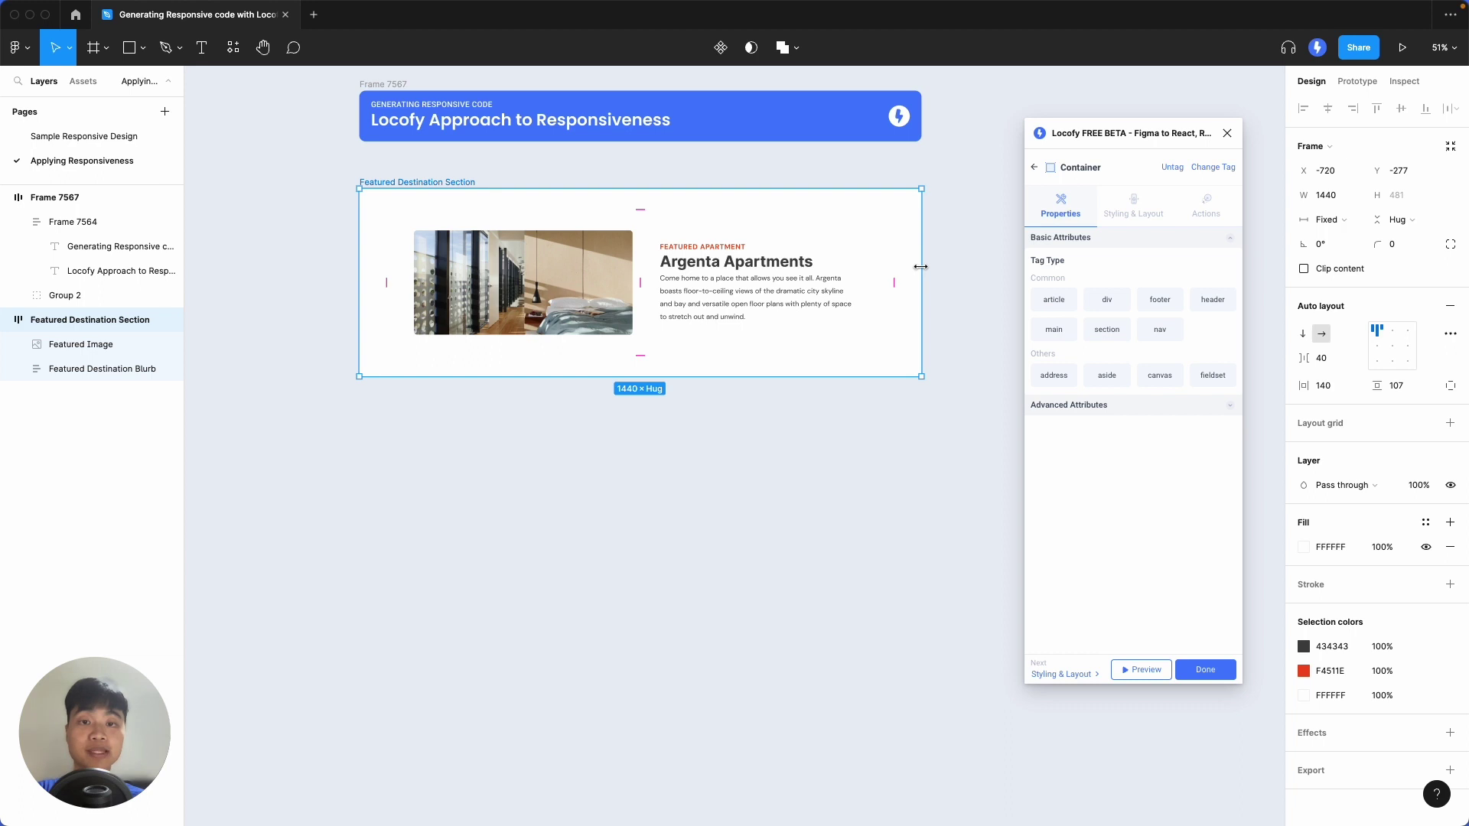
# Step: In the 900 breakpoint styles, choose a custom Advanced CSS property name and begin its value
pyautogui.click(1133, 208)
pyautogui.click(1135, 275)
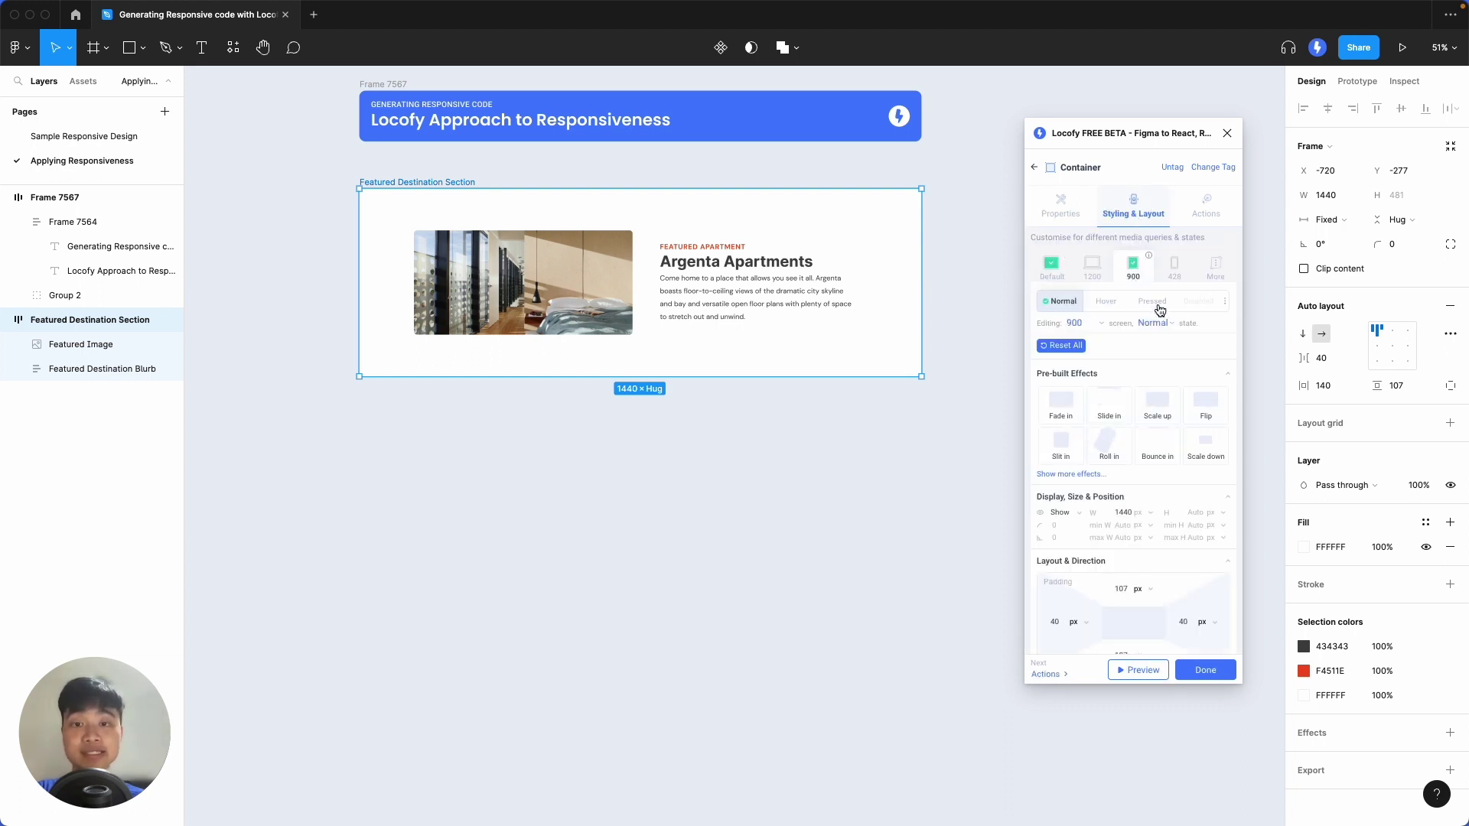
pyautogui.scroll(-3, 1180, 462)
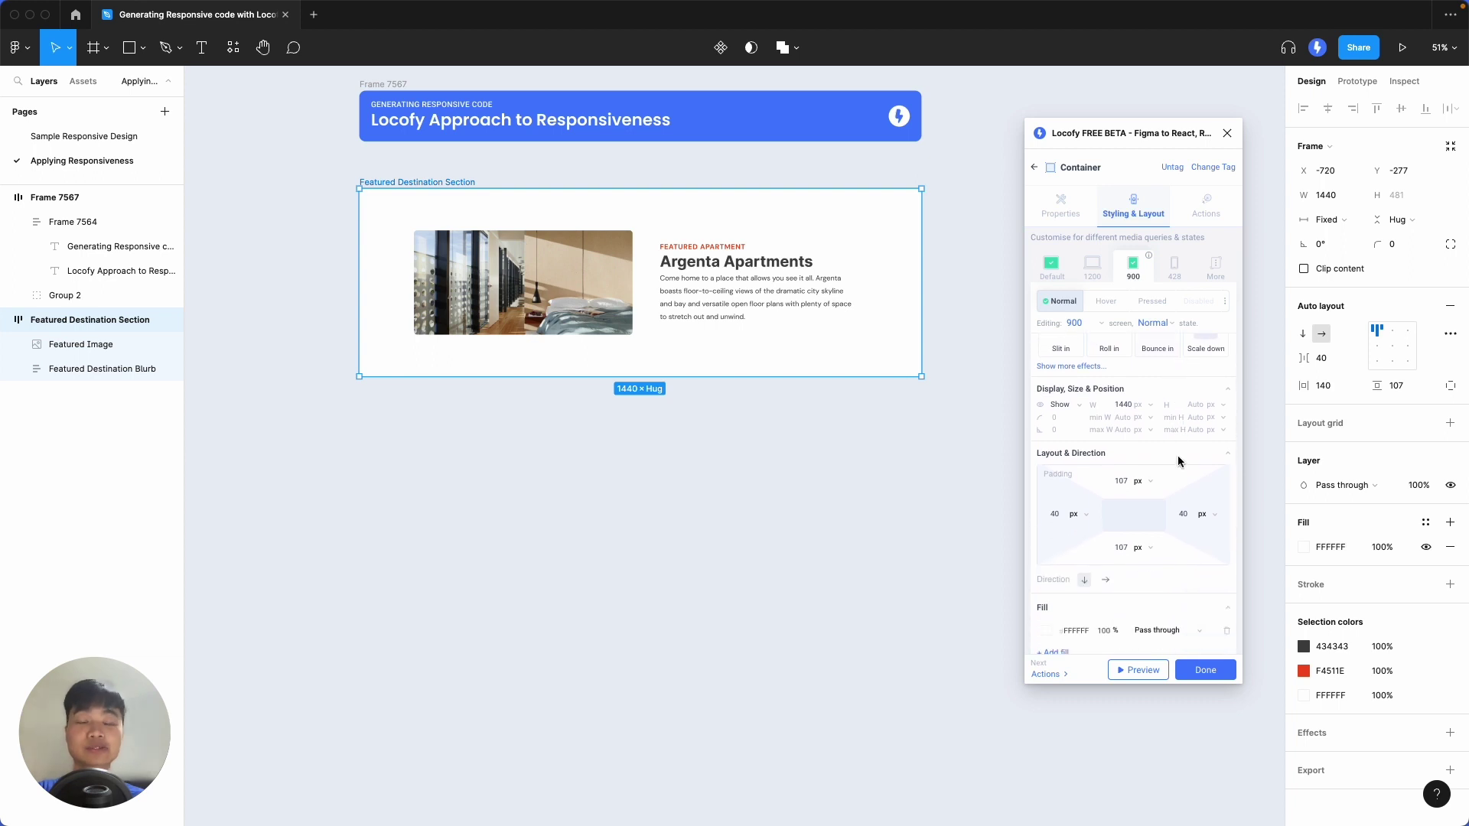
pyautogui.scroll(-2, 1179, 459)
pyautogui.scroll(-5, 1083, 540)
pyautogui.click(1076, 614)
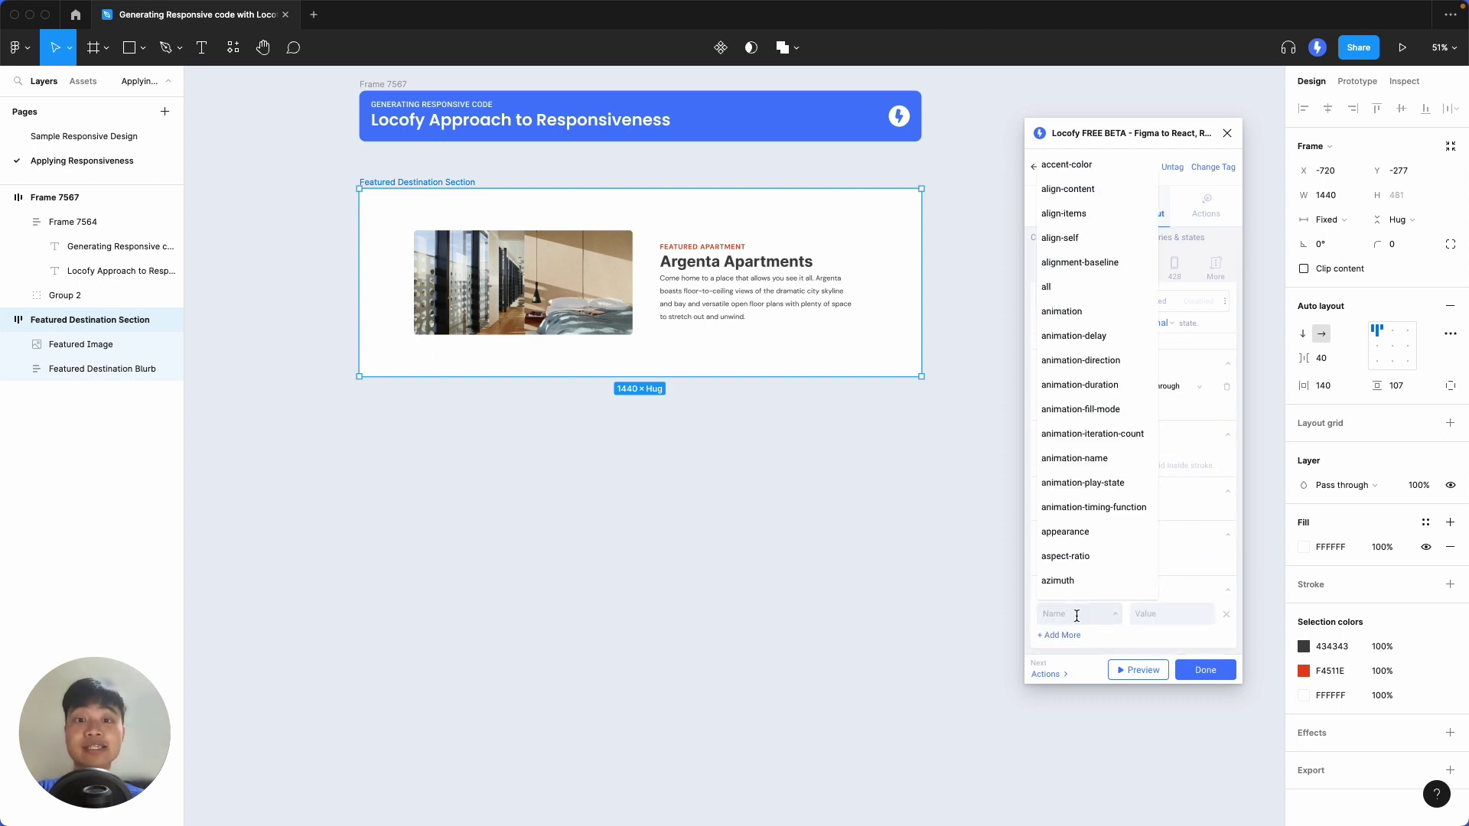
pyautogui.scroll(-8, 1123, 551)
pyautogui.scroll(-5, 1123, 550)
pyautogui.click(1166, 615)
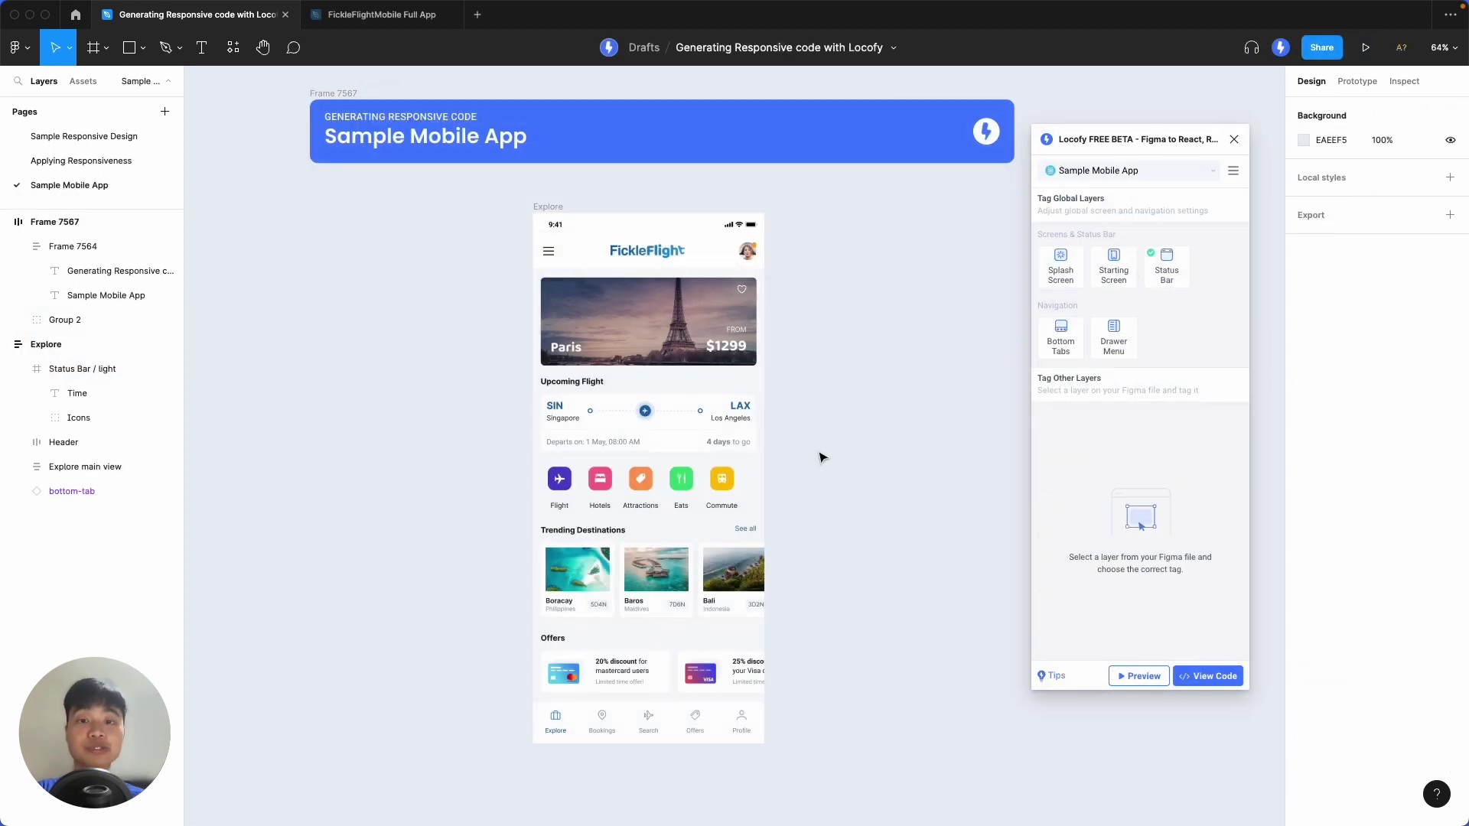
# Step: Widen the Explore mobile frame from 473 to 499 px
pyautogui.click(559, 211)
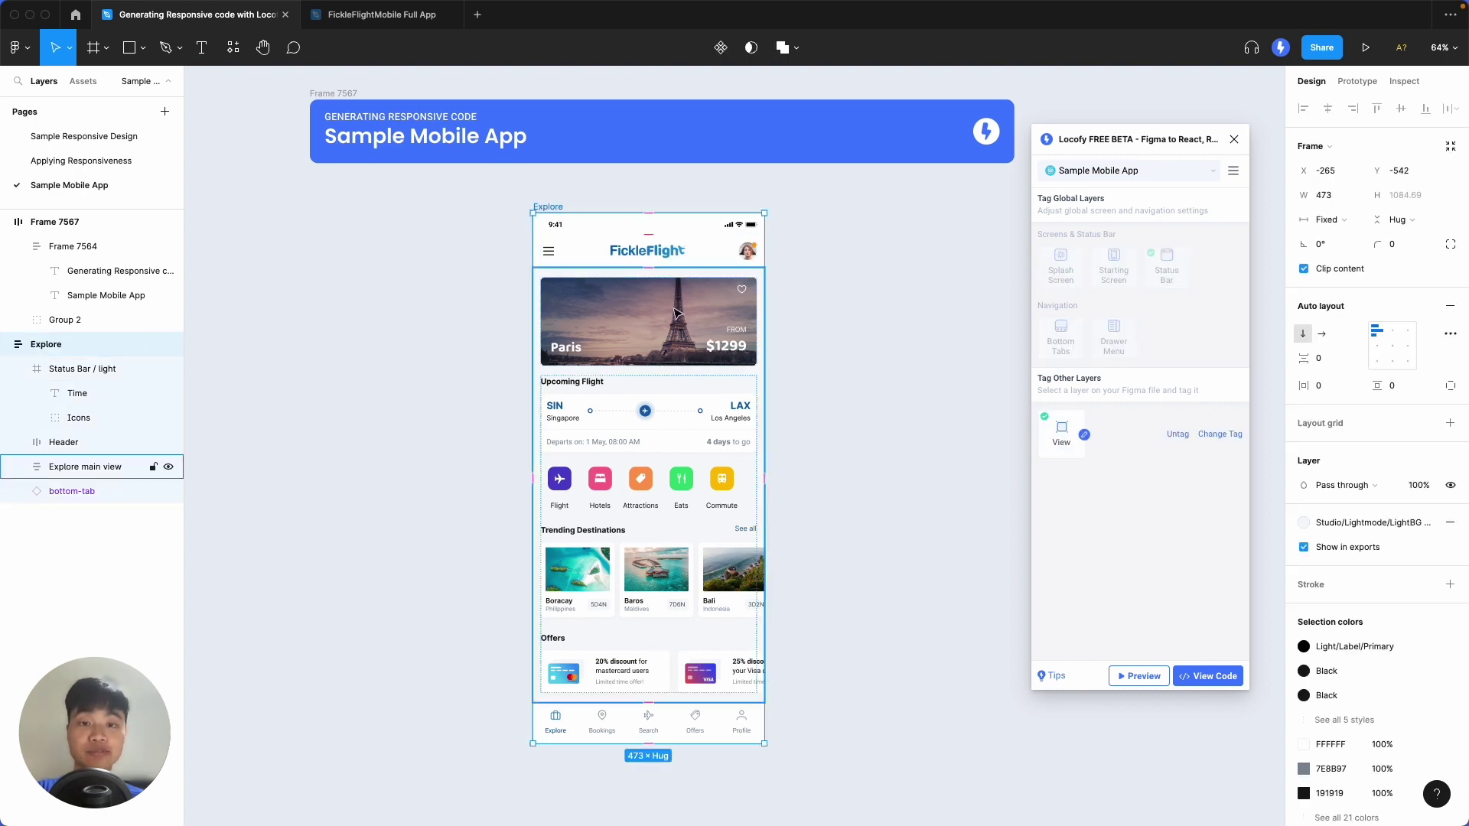
pyautogui.moveTo(763, 370); pyautogui.dragTo(777, 396)
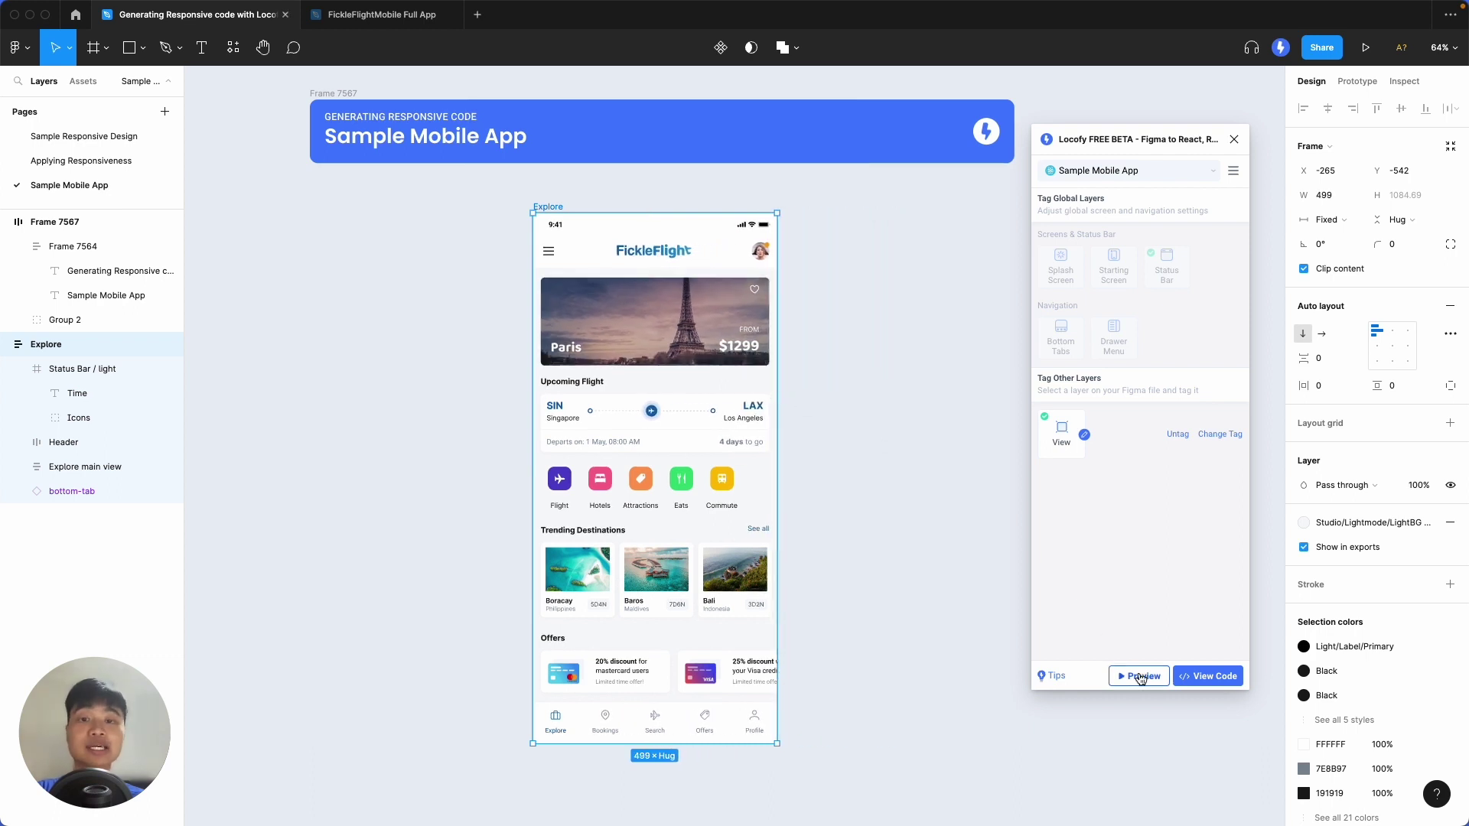